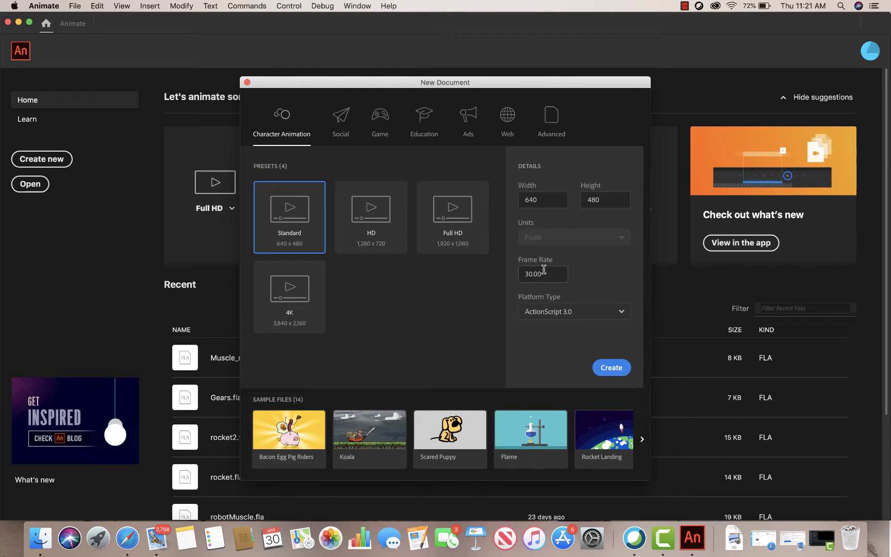
Create a Standard 640 × 480 character animation document at 30 fps with the ActionScript 3.0 platform type
click(613, 368)
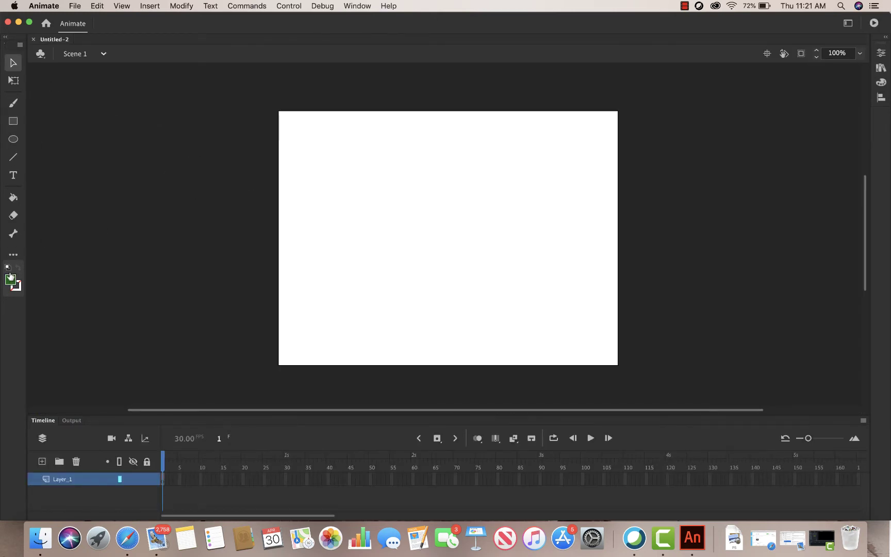
click(883, 53)
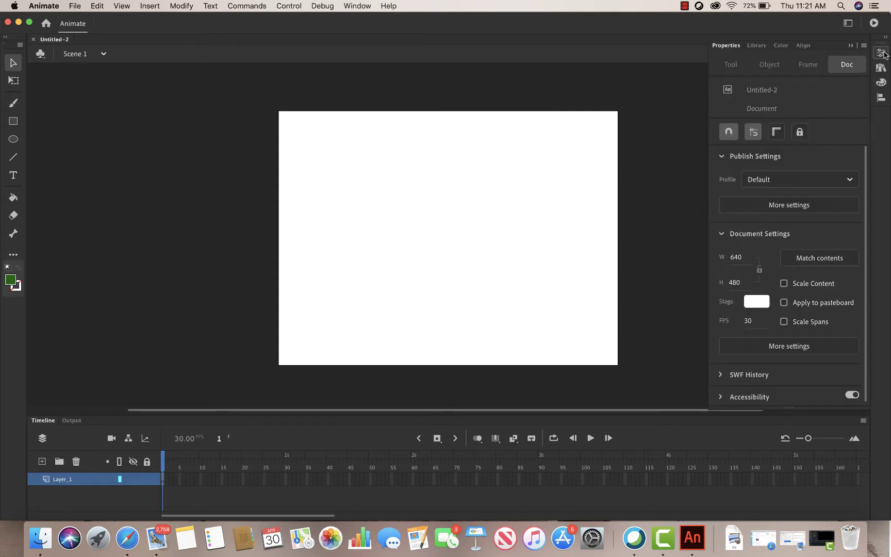
click(757, 46)
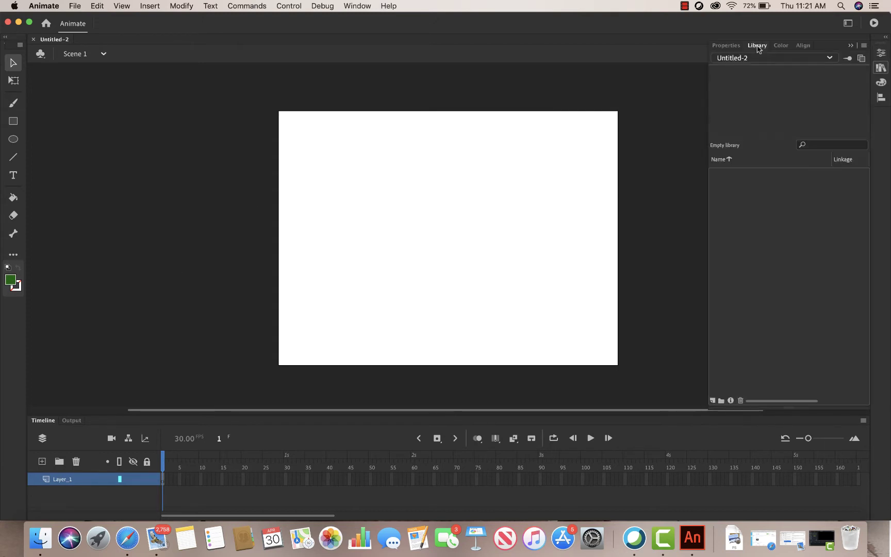
click(803, 46)
click(781, 46)
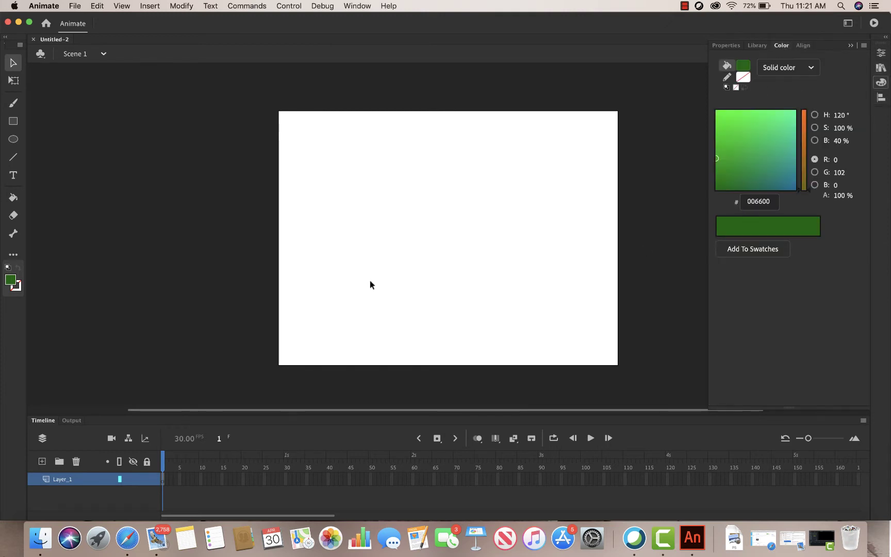
Try out the fill and stroke color pickers, sampling a dark green fill and a dark grey stroke
click(9, 281)
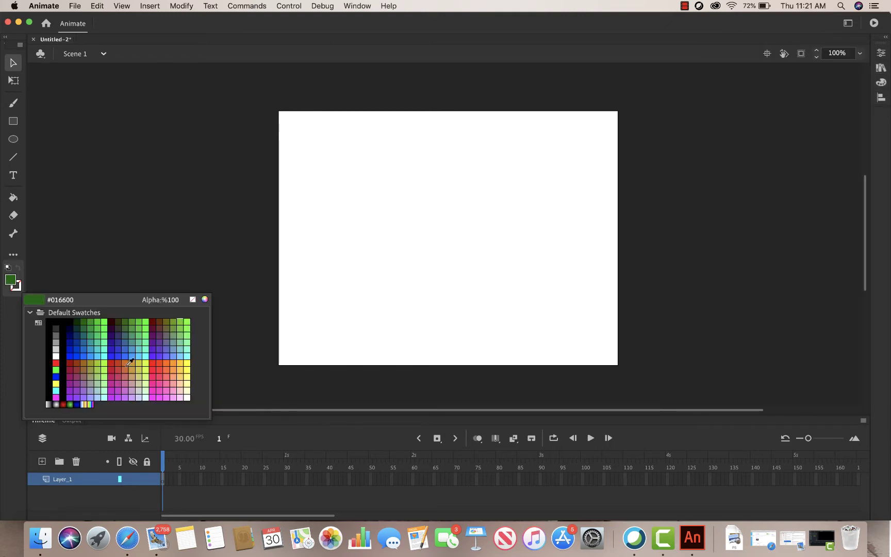
click(83, 322)
click(10, 280)
click(12, 281)
click(12, 282)
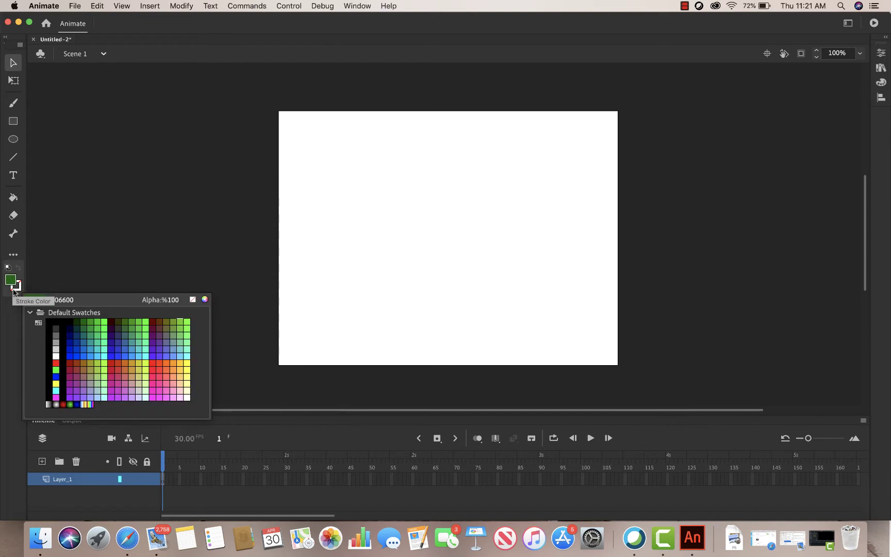
click(14, 287)
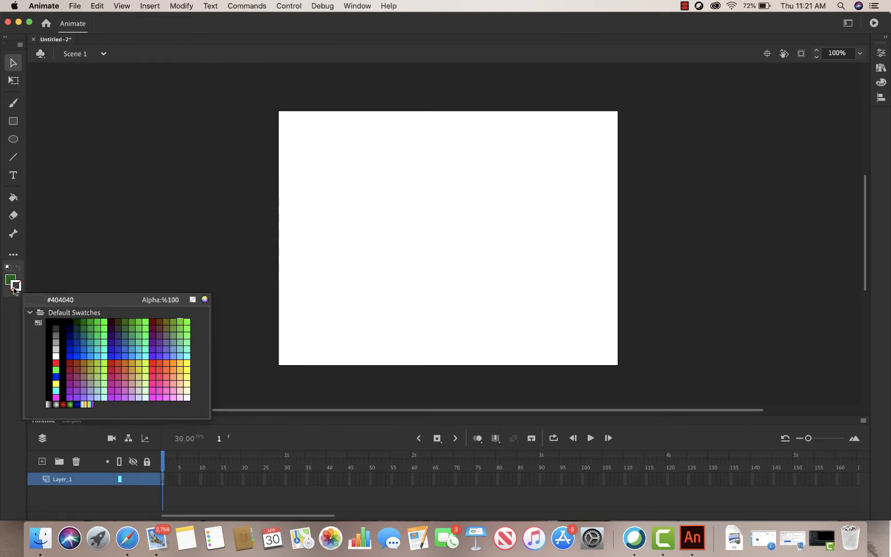
click(8, 365)
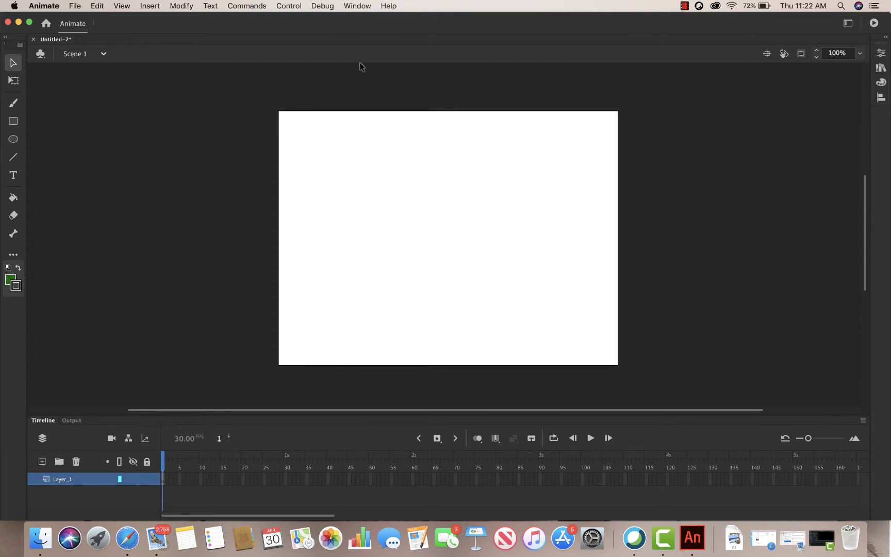
Show the rulers around the stage
click(364, 5)
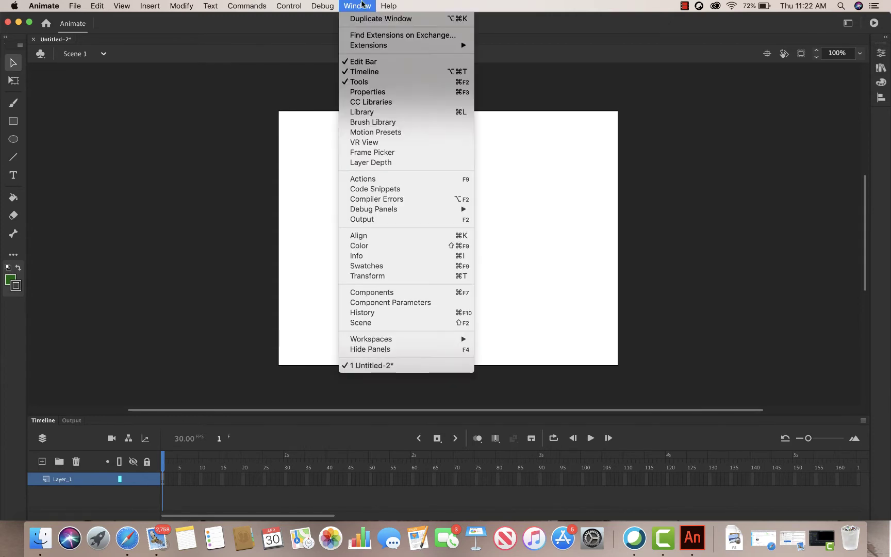
mouse_move(126, 5)
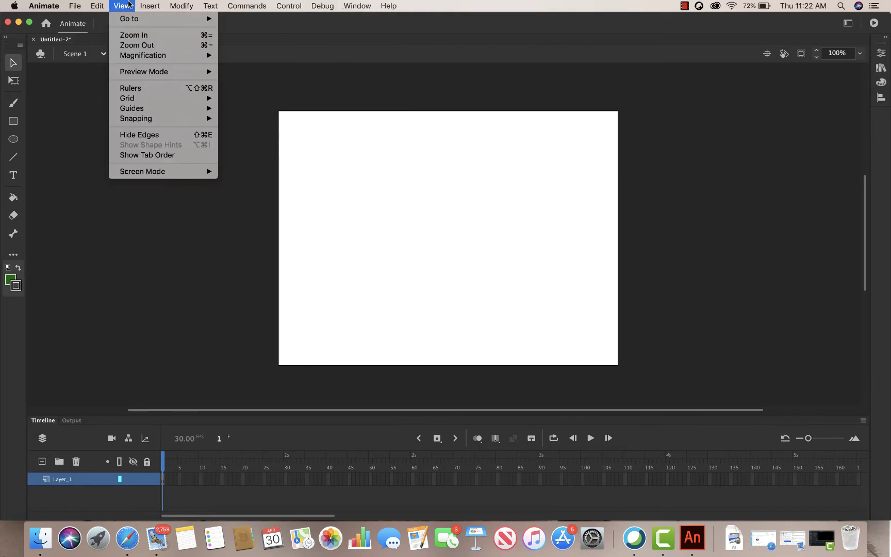
click(153, 89)
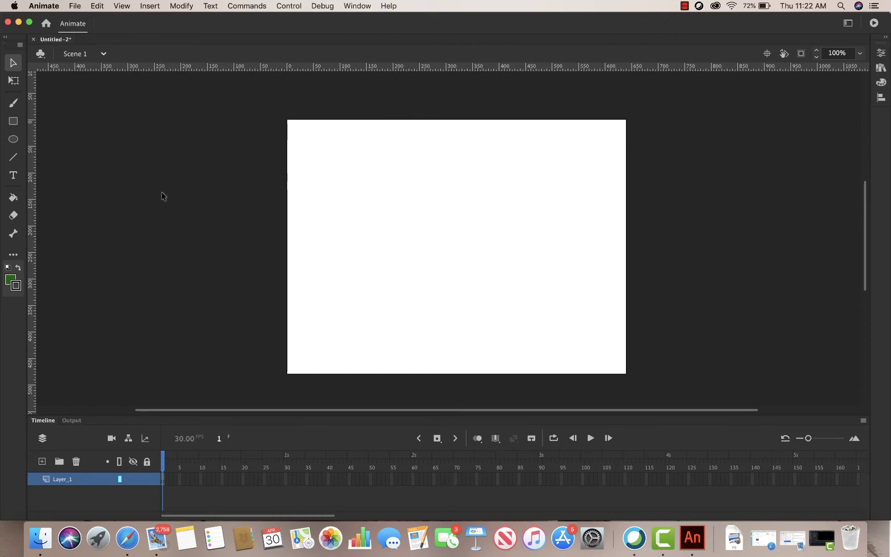
Draw a circle about 60 px wide with white fill and black stroke near the stage's left edge, at about mid-height
click(13, 140)
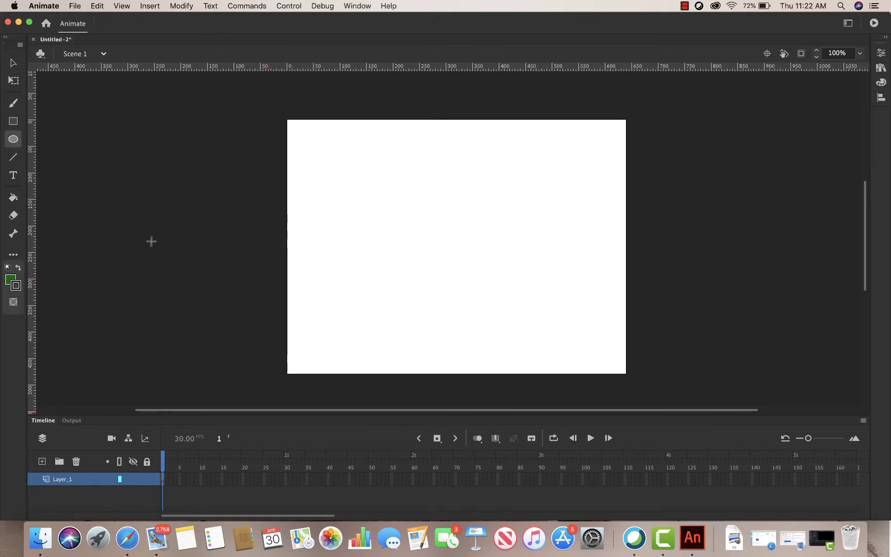
click(16, 285)
click(192, 300)
click(11, 281)
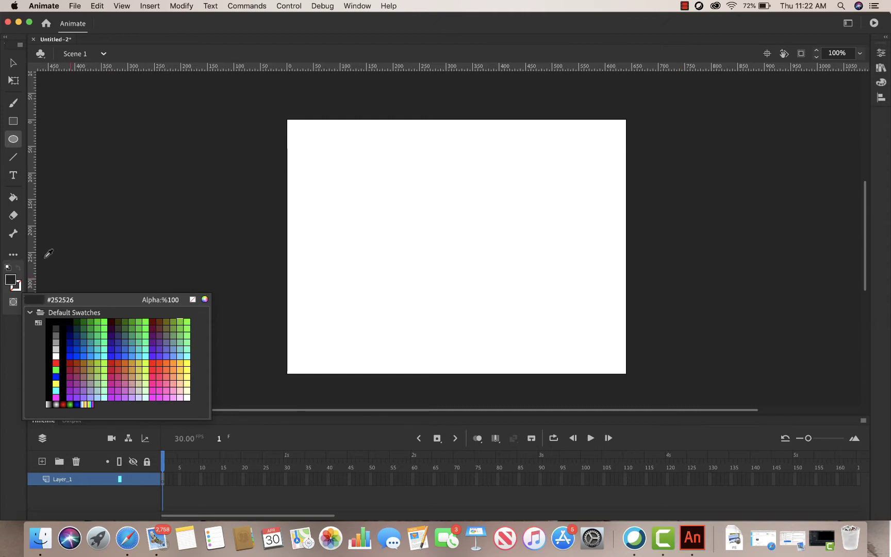
click(56, 355)
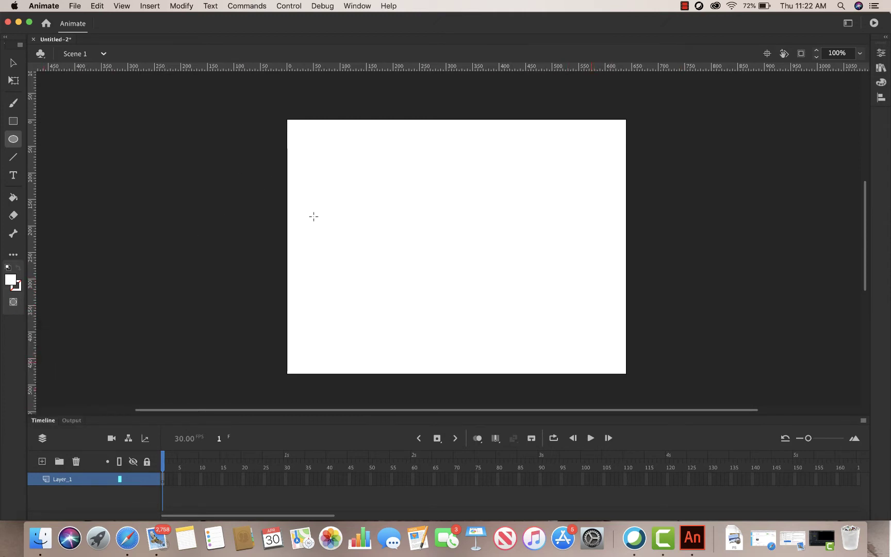
click(16, 286)
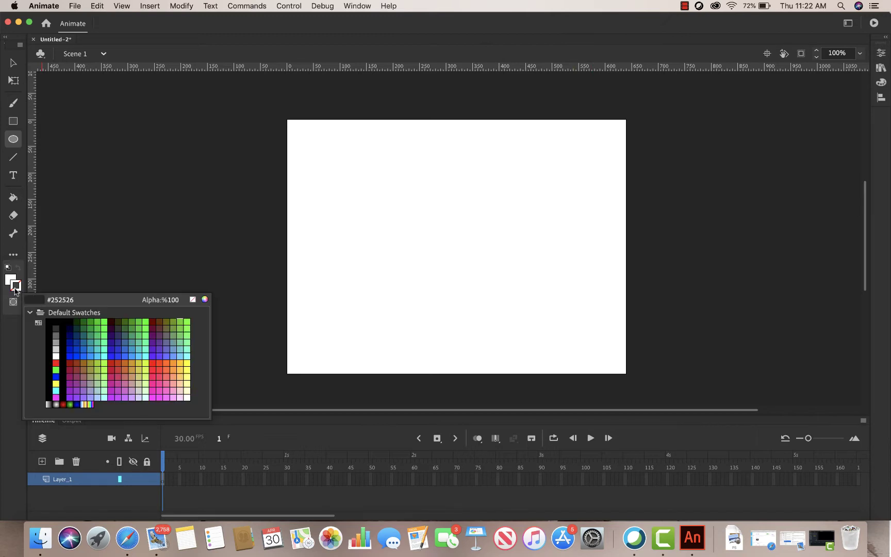
click(56, 322)
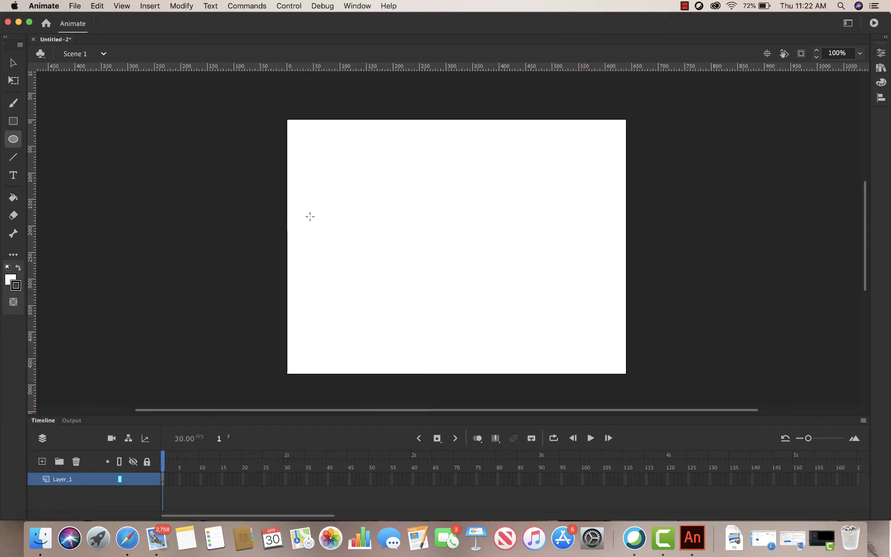
drag(310, 216, 344, 251)
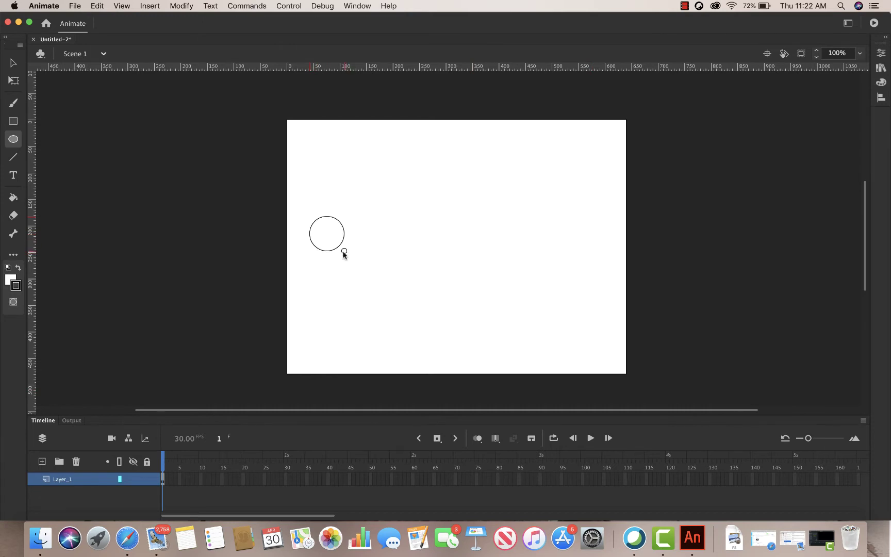
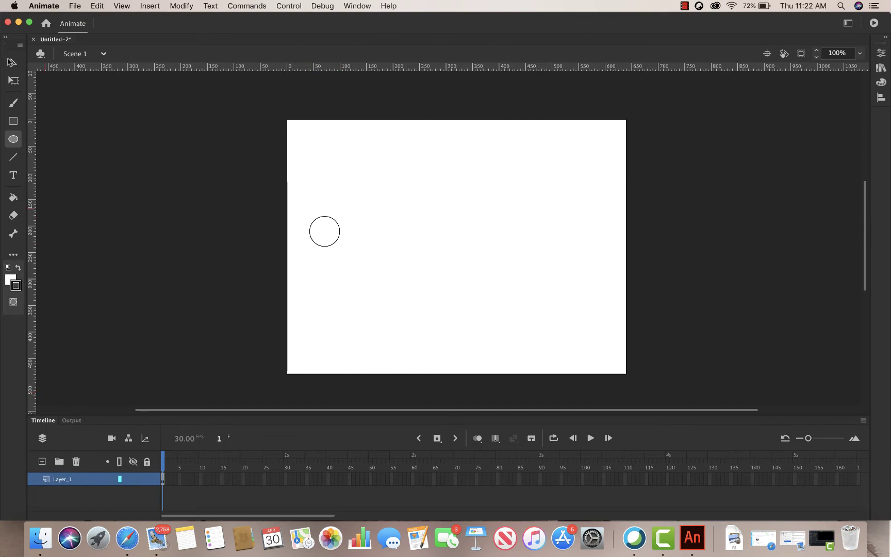
Duplicate the whole circle, fill and outline, horizontally to the right part of the stage, level with the original
click(12, 62)
drag(365, 175, 291, 310)
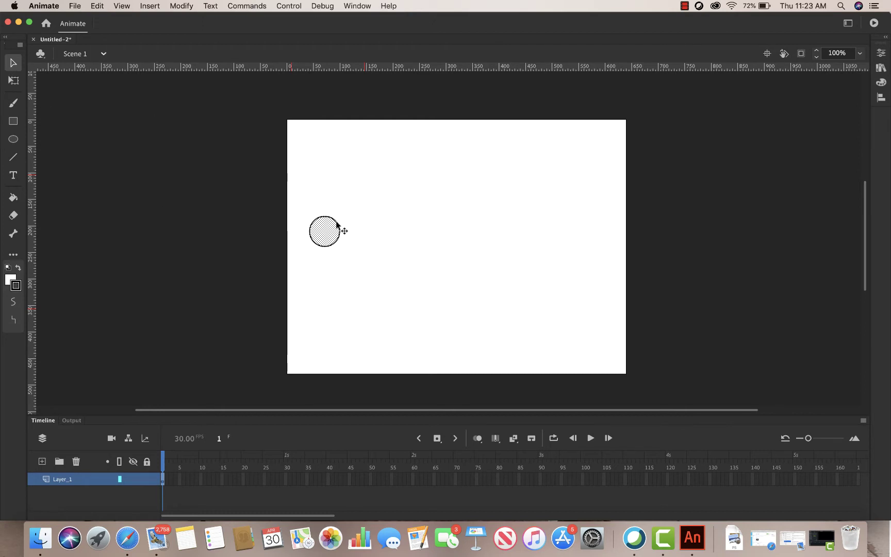
drag(337, 222, 570, 229)
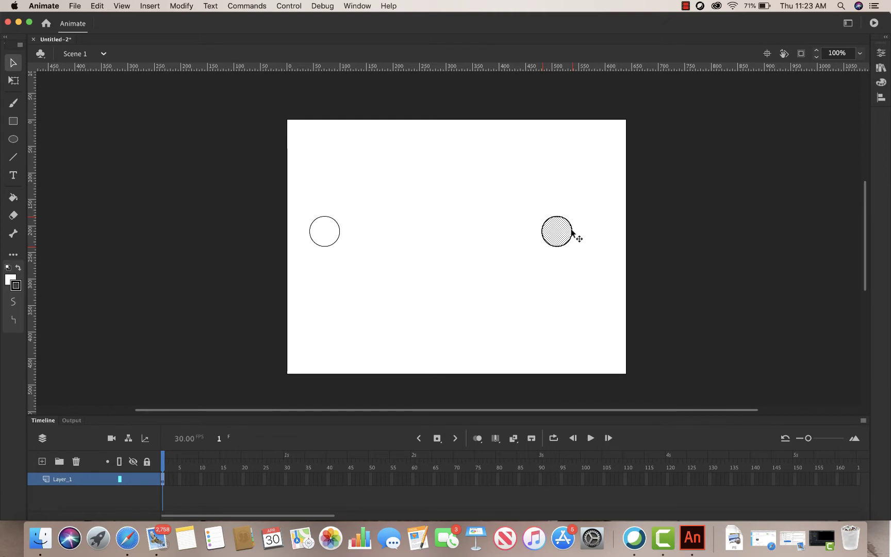
Duplicate the right circle directly above itself and shift the stacked pair down until it is vertically centered on the left circle
drag(573, 233, 574, 195)
drag(592, 160, 507, 293)
drag(565, 222, 565, 236)
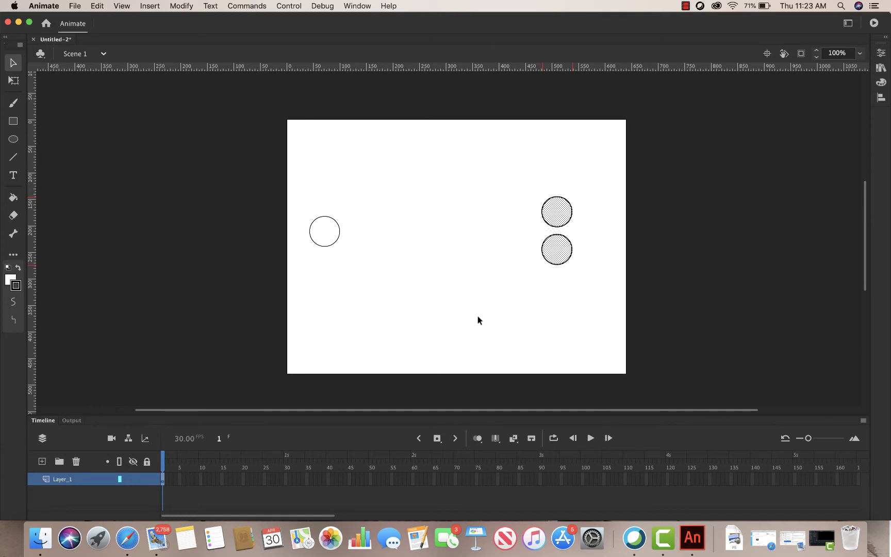
click(438, 308)
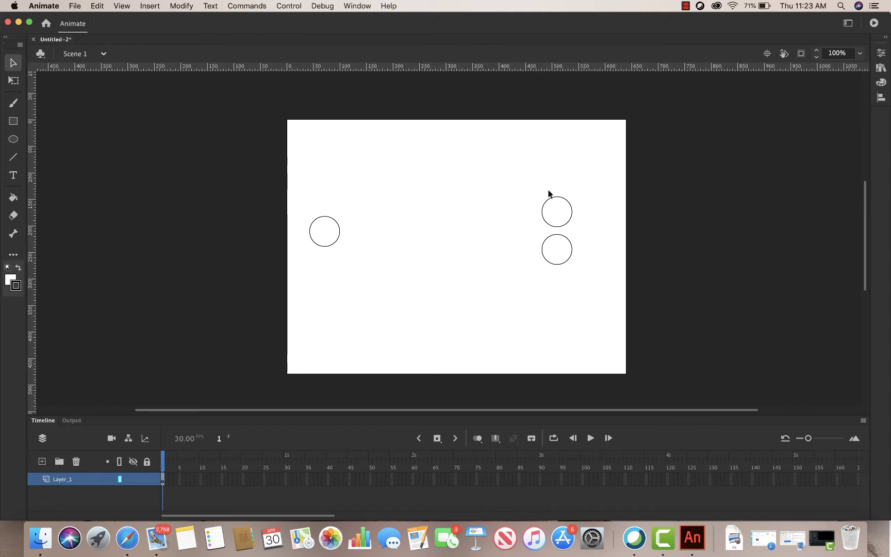
Remove the stroke from the upper right circle and fill it with dark blue
mouse_move(527, 170)
mouse_down()
mouse_move(546, 223)
mouse_move(592, 235)
mouse_up()
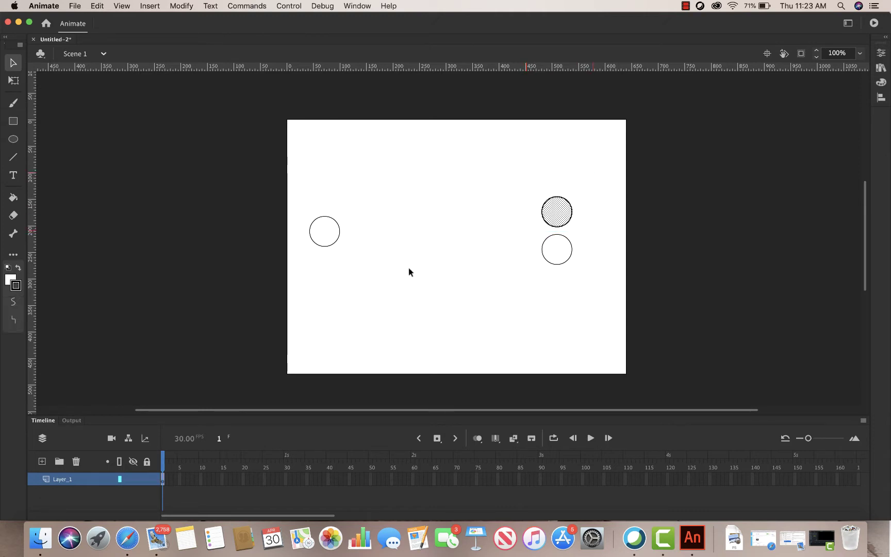
click(16, 287)
click(194, 300)
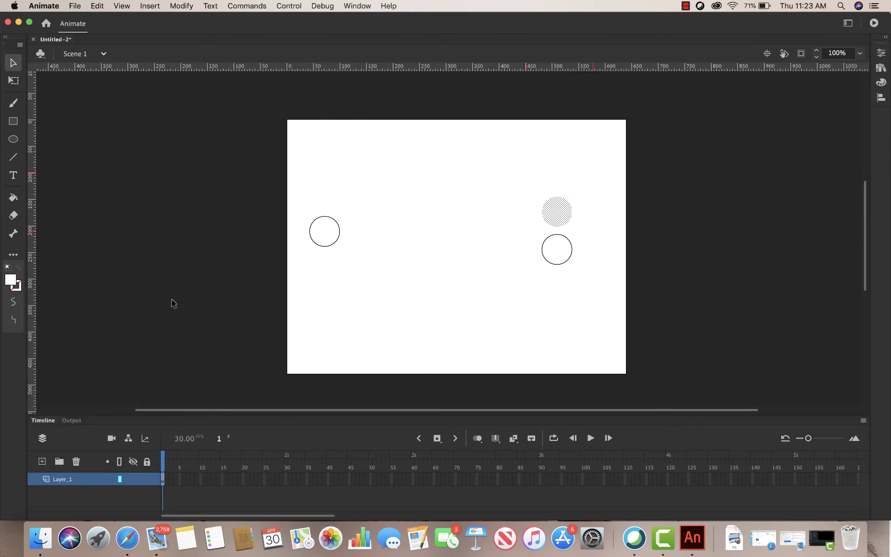
click(11, 283)
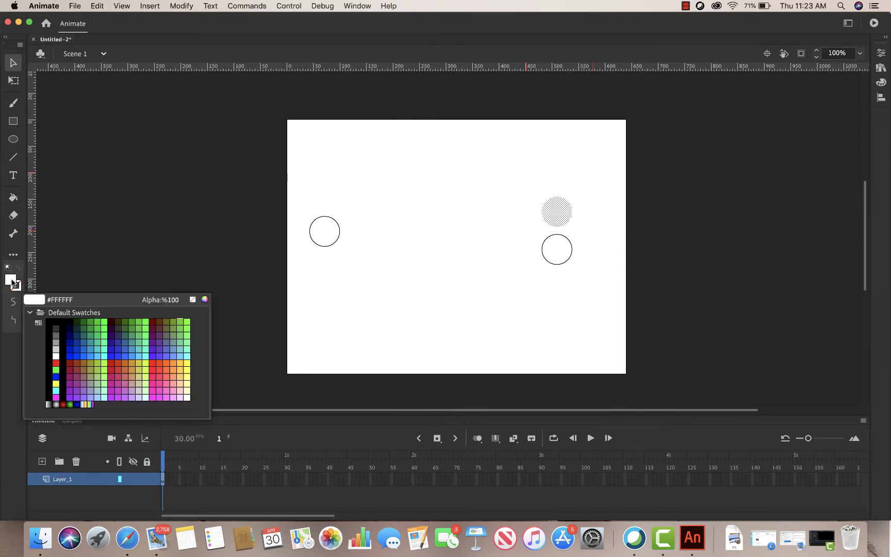
click(72, 335)
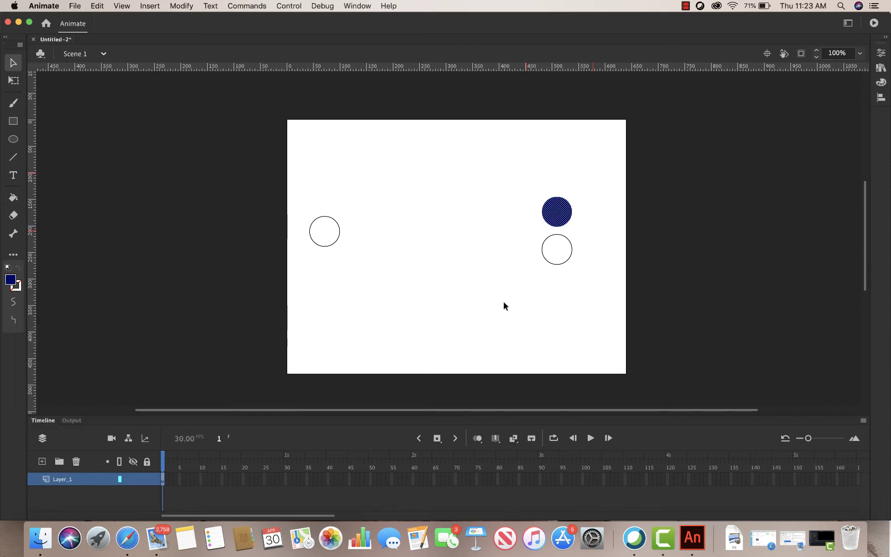
Fill the lower right circle with dark brown, keeping its black outline, and deselect it
drag(583, 291, 512, 232)
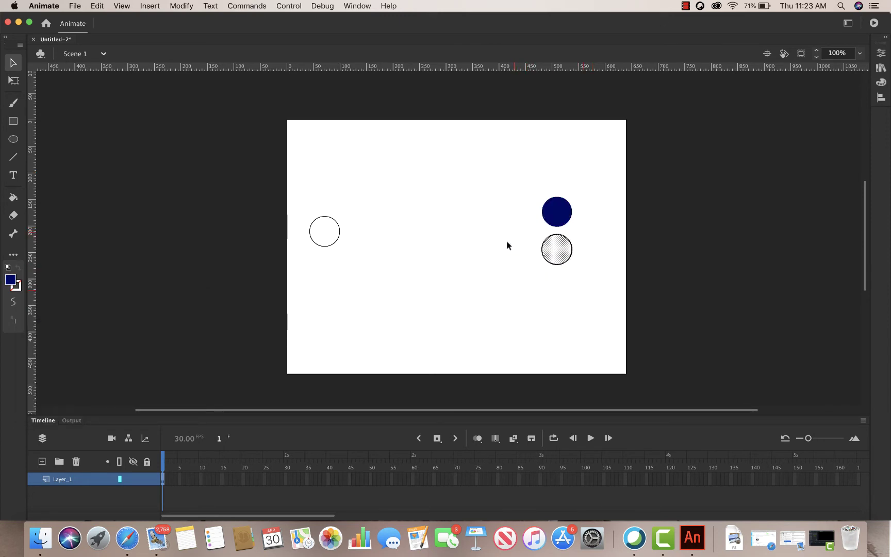
click(9, 282)
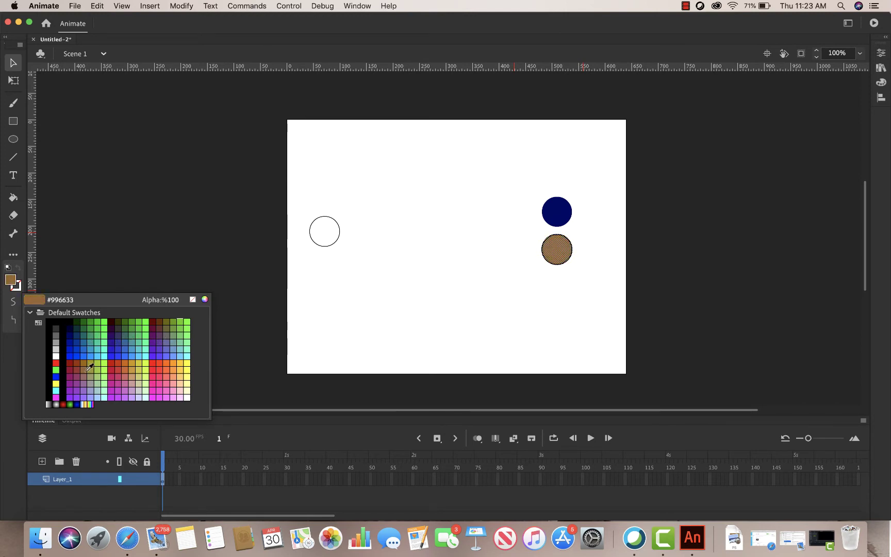
click(162, 323)
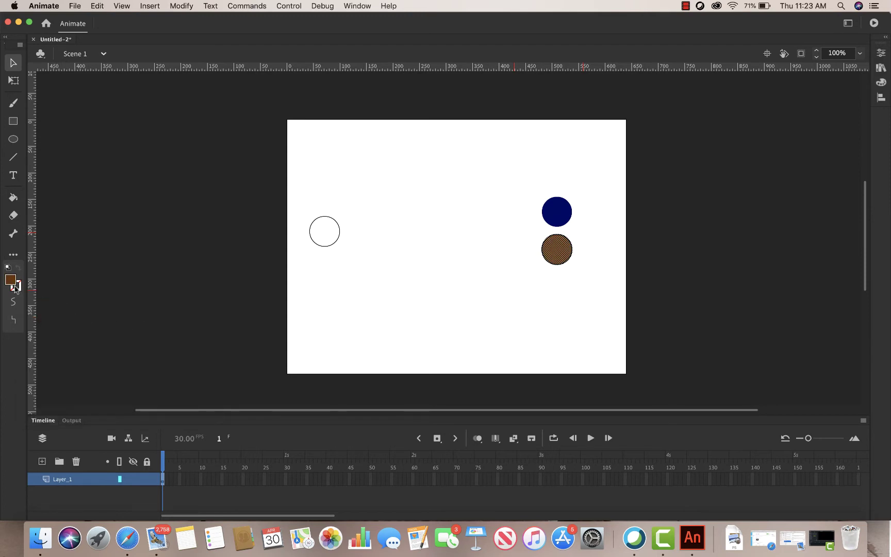
click(563, 319)
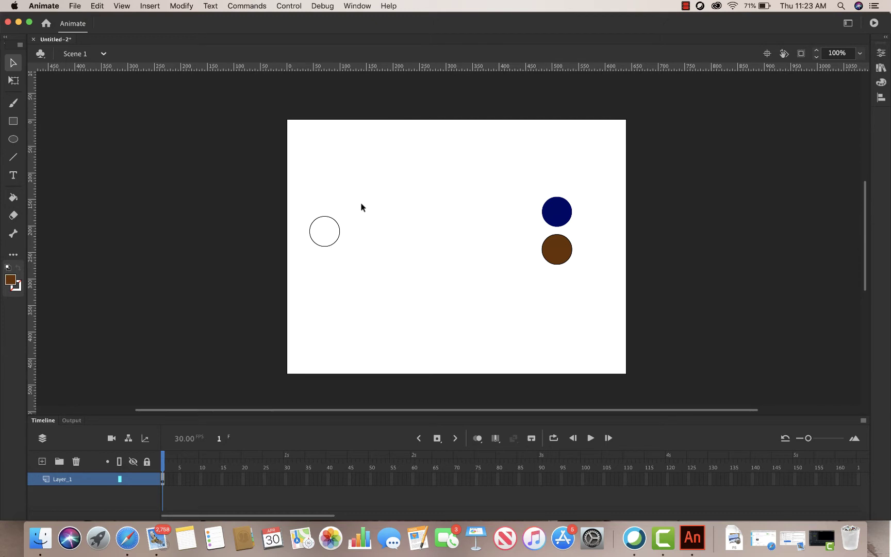
Remove the black stroke from the left circle and fill it with solid white
drag(361, 204, 300, 272)
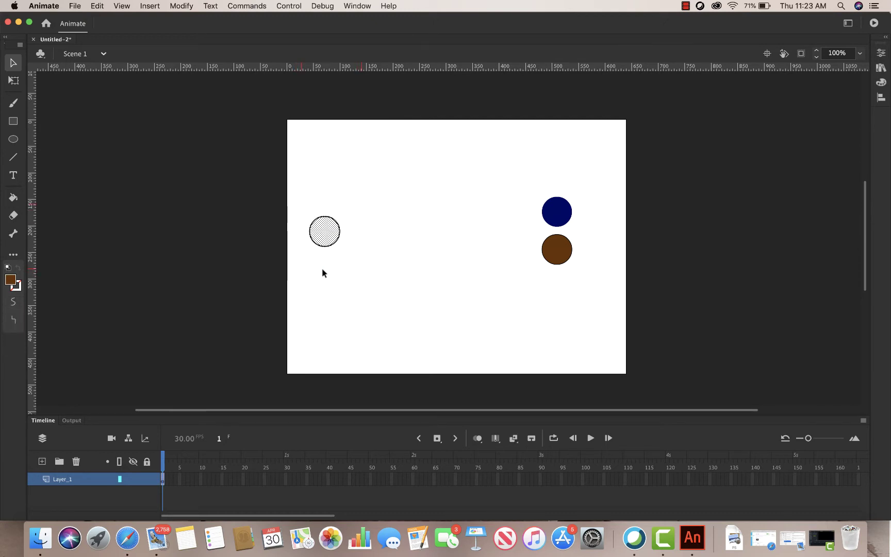
click(321, 272)
mouse_move(366, 182)
mouse_down()
mouse_move(279, 298)
mouse_move(303, 287)
mouse_up()
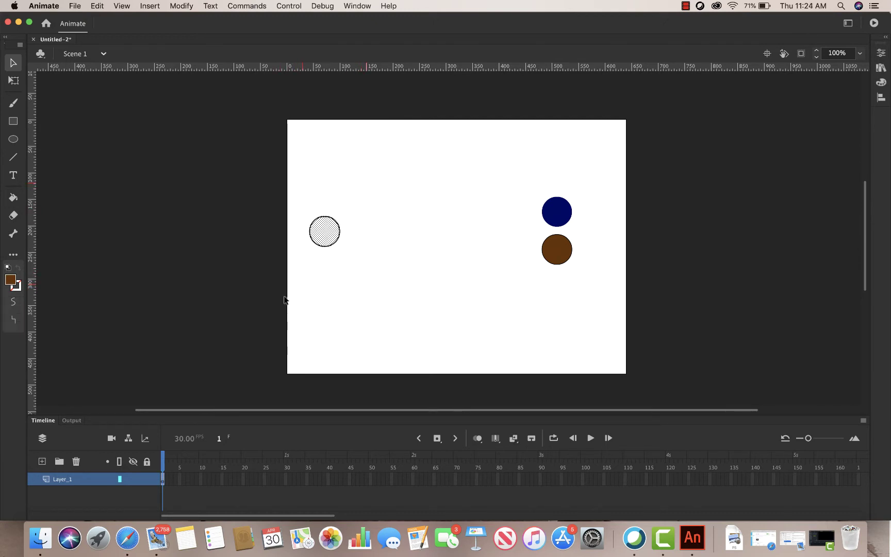
click(16, 289)
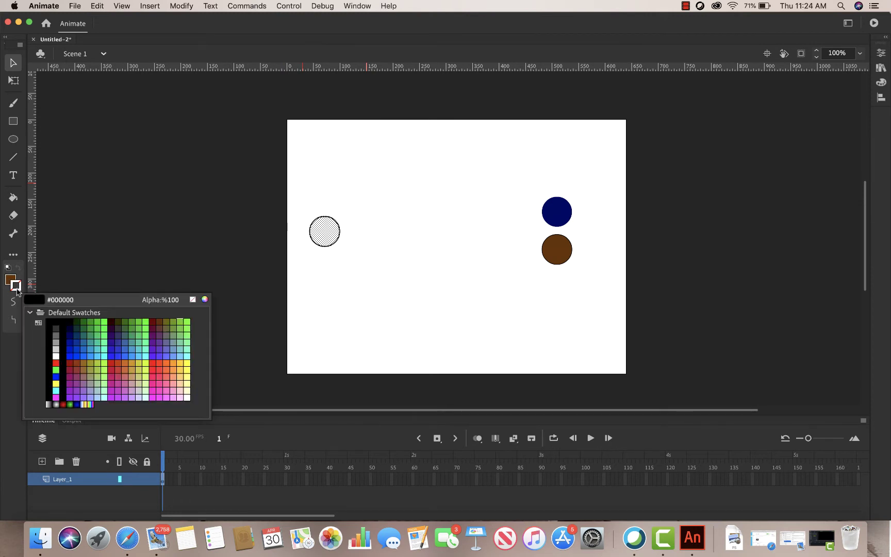
click(193, 301)
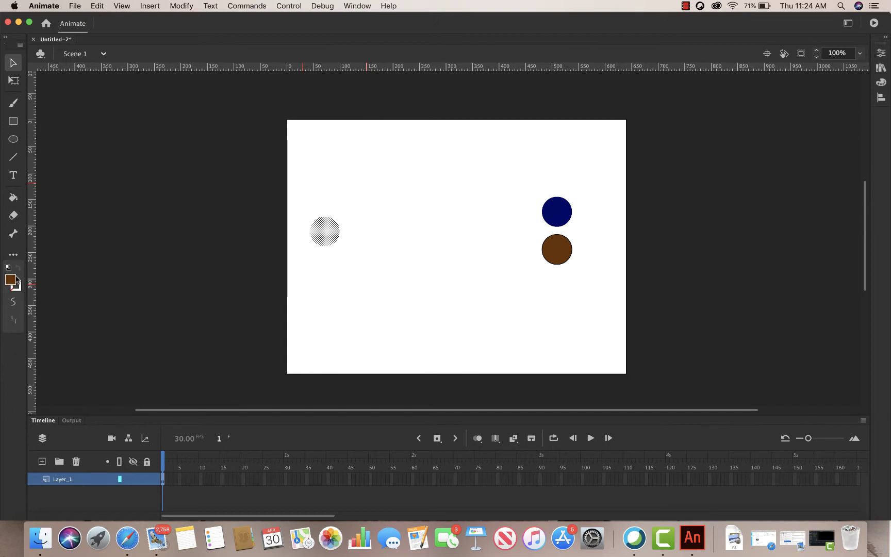
click(10, 280)
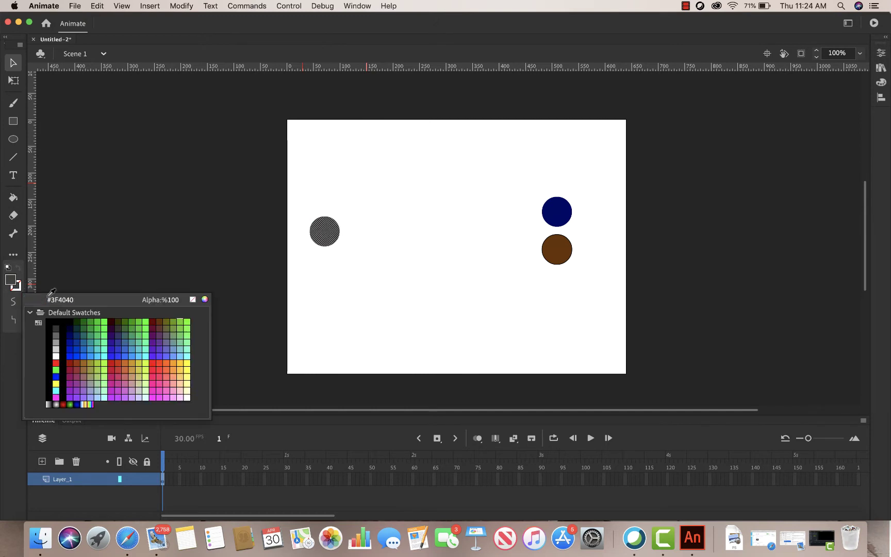
click(55, 356)
Remove the remaining stroke from the two right circles together and deselect them
mouse_move(582, 295)
mouse_down()
mouse_move(565, 278)
mouse_move(529, 163)
mouse_up()
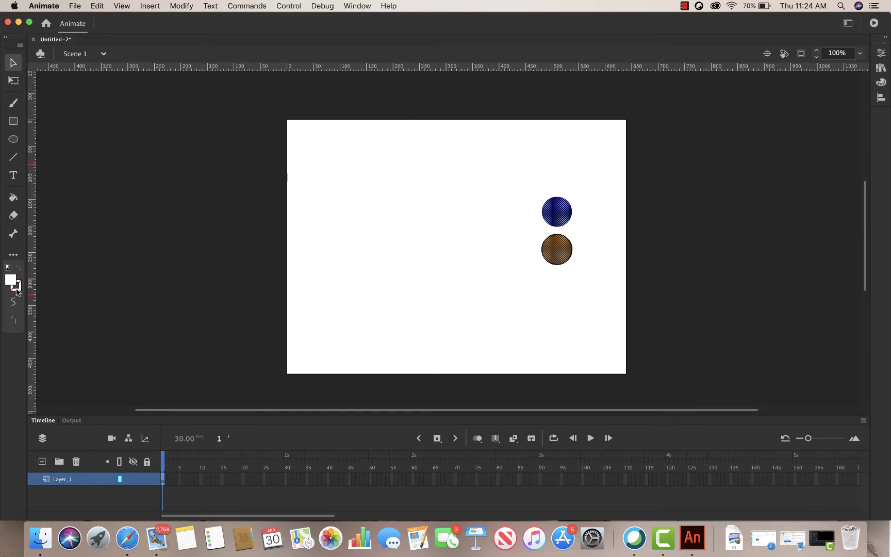
click(16, 292)
click(200, 301)
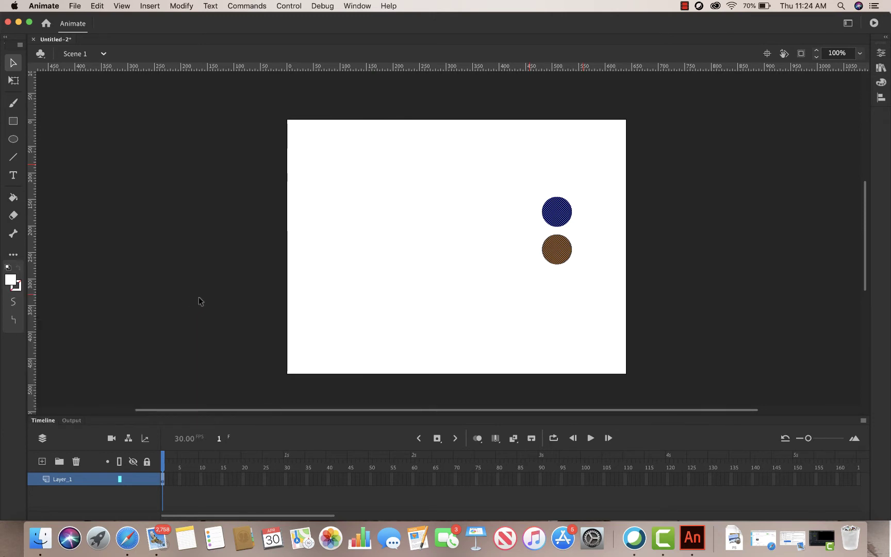
click(462, 277)
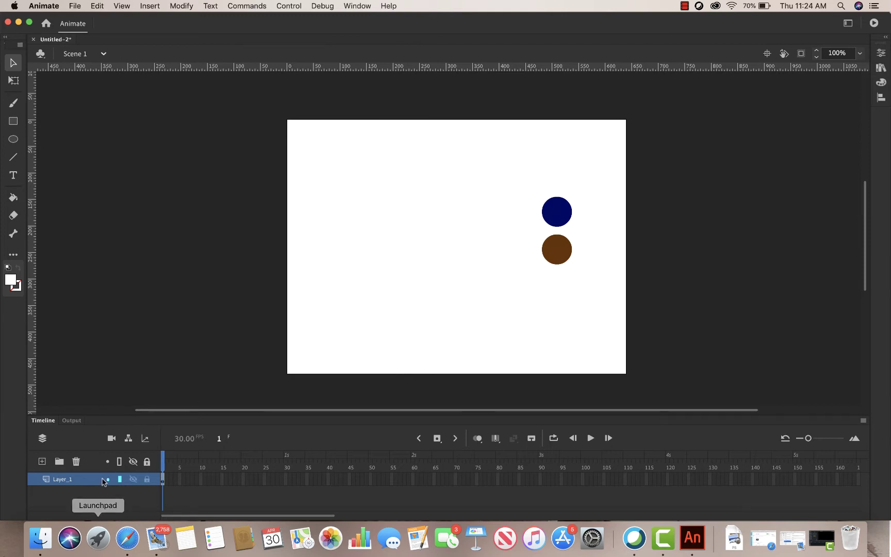
Rename Layer_1 to table
double_click(68, 479)
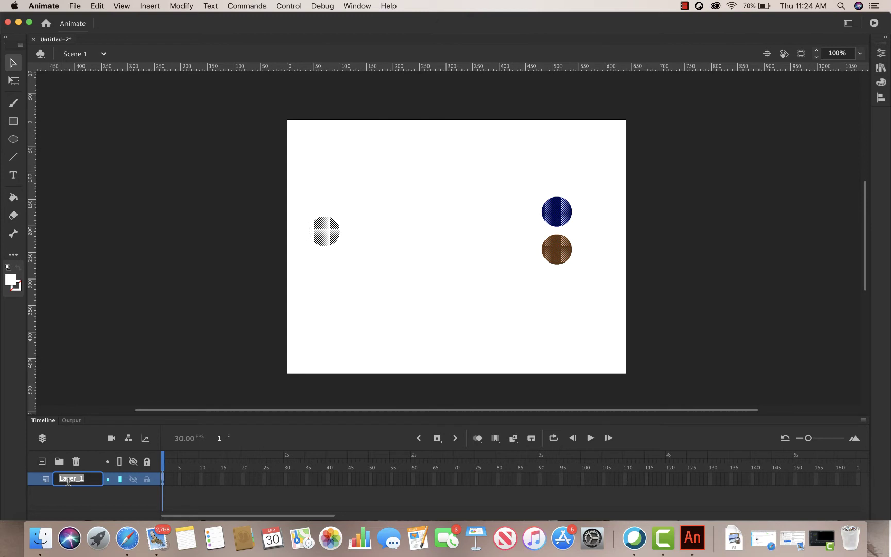
text(table)
key(Return)
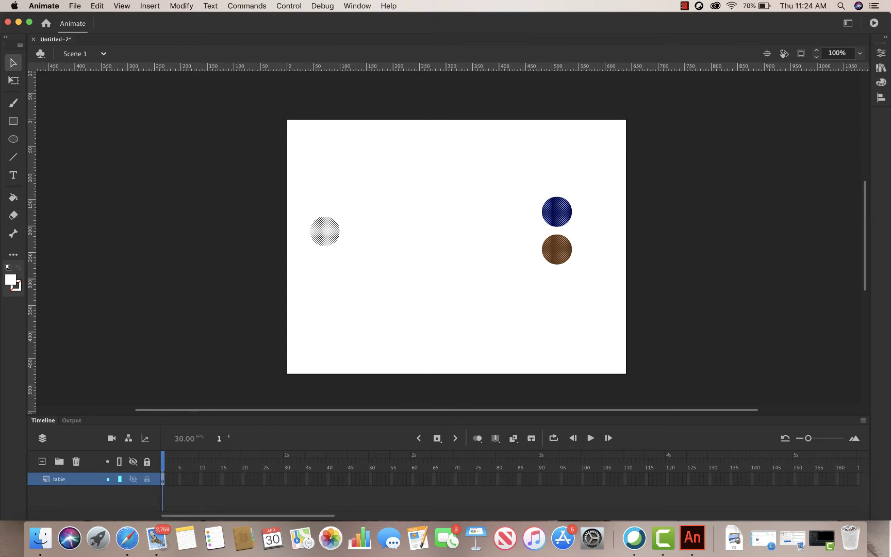
double_click(89, 480)
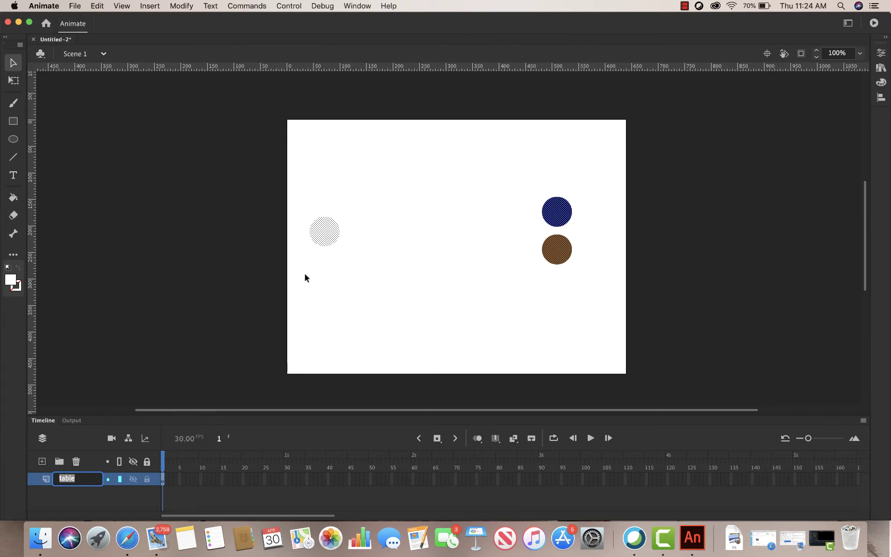
Distribute the three selected circles to separate layers and move the table layer below all of them
right_click(325, 234)
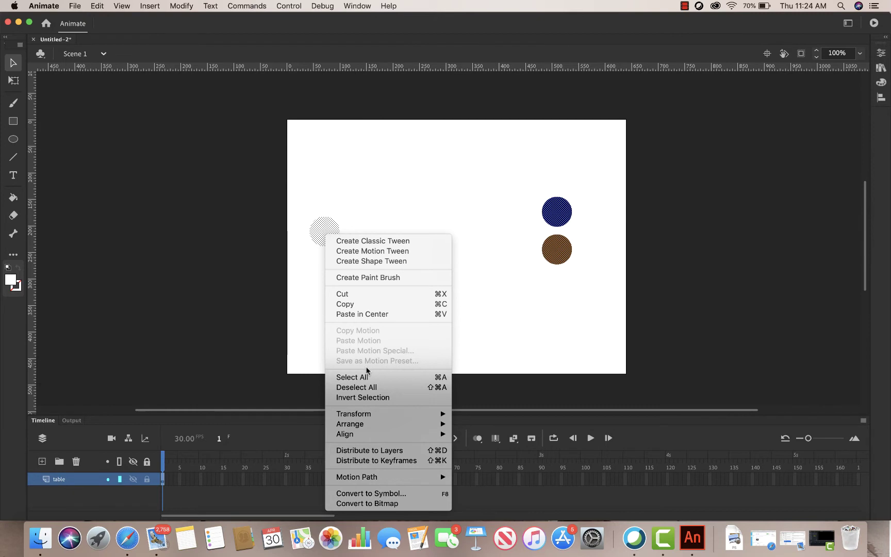
click(380, 452)
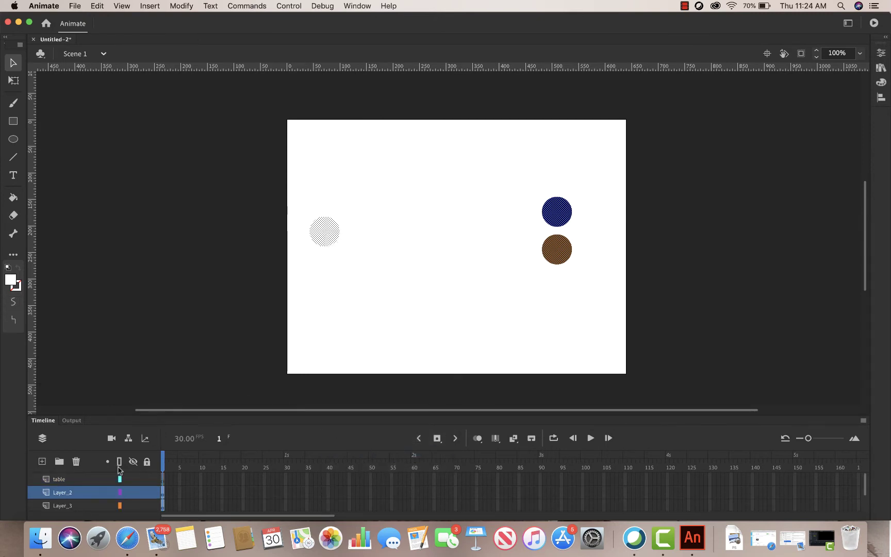
drag(133, 414, 140, 343)
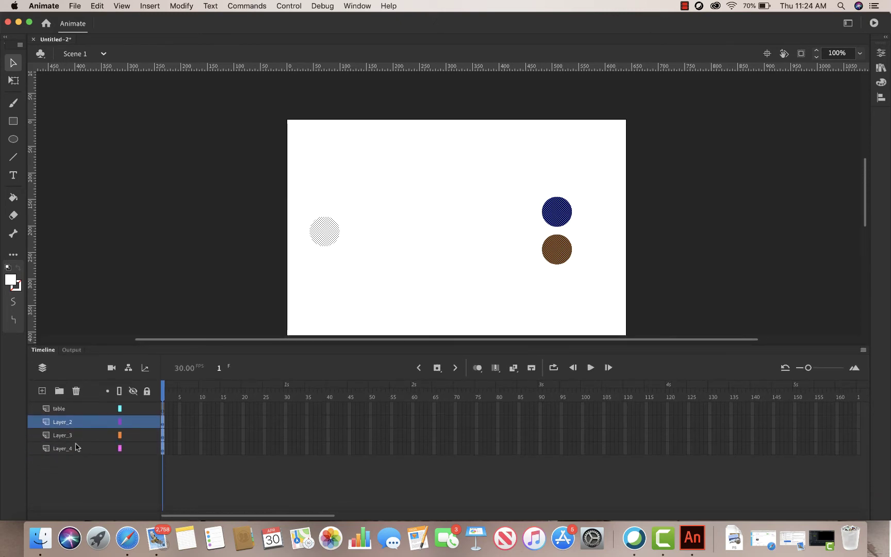
key(Escape)
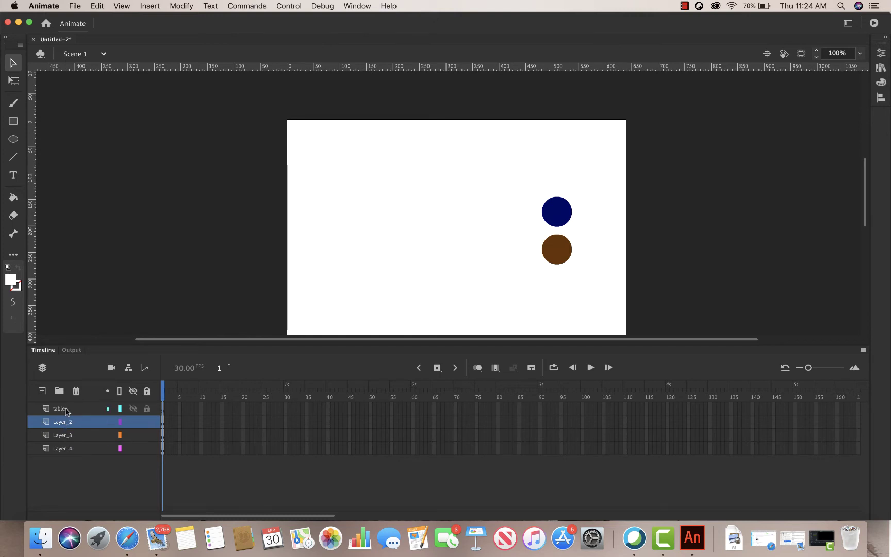
click(84, 411)
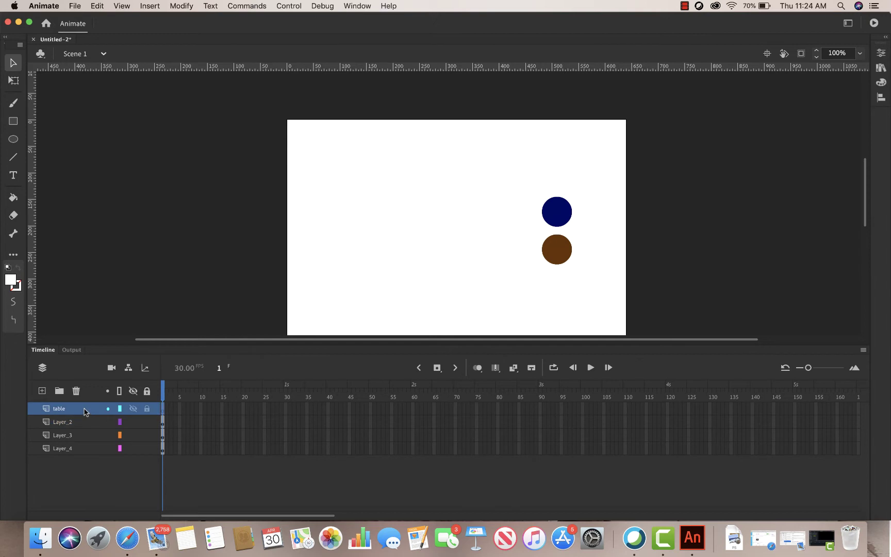
drag(82, 410, 81, 455)
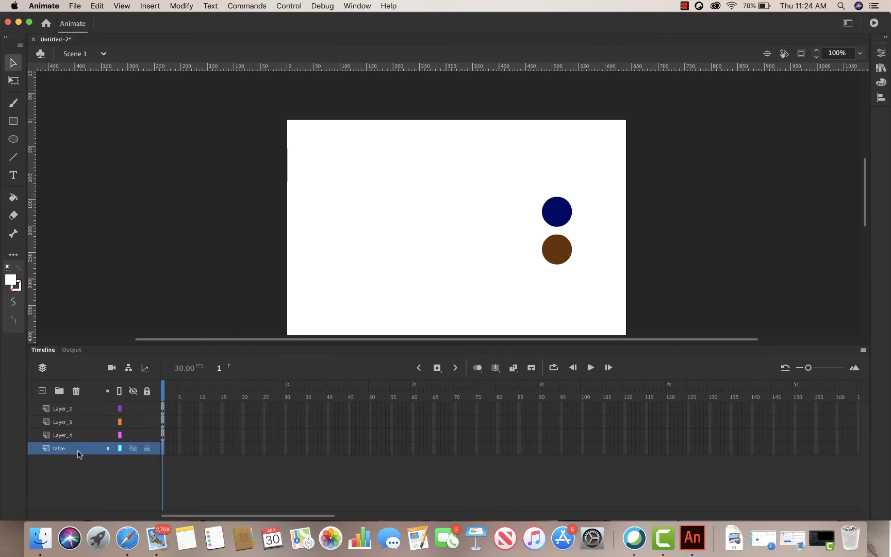
Draw a dark green rectangle without a stroke on the table layer, extending slightly past every edge of the stage
click(15, 122)
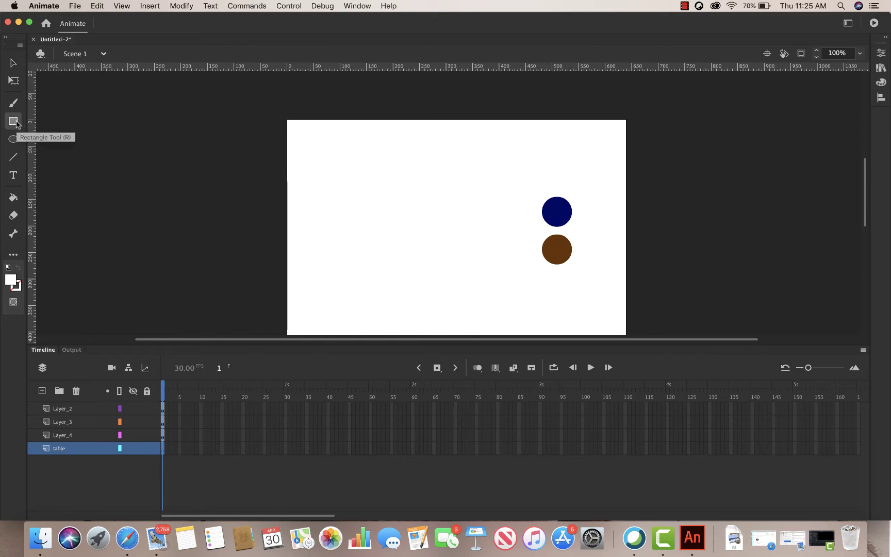
click(11, 280)
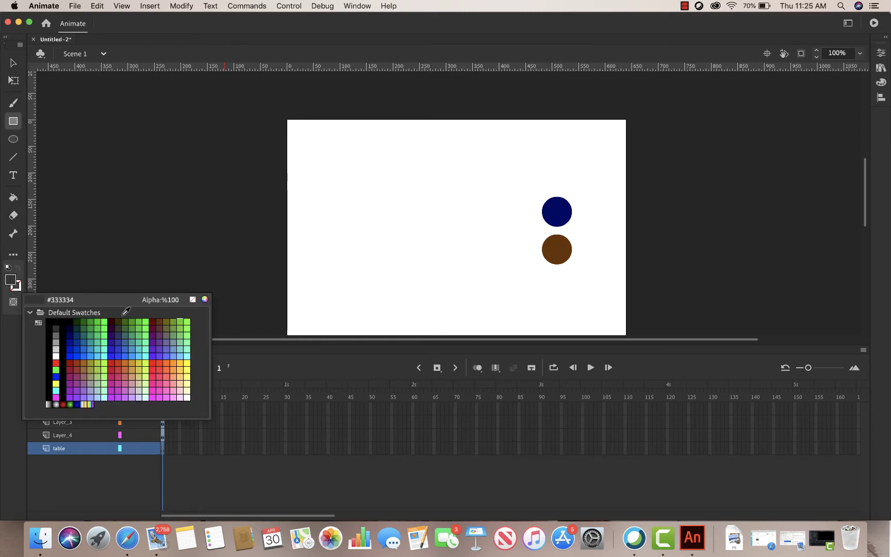
click(87, 326)
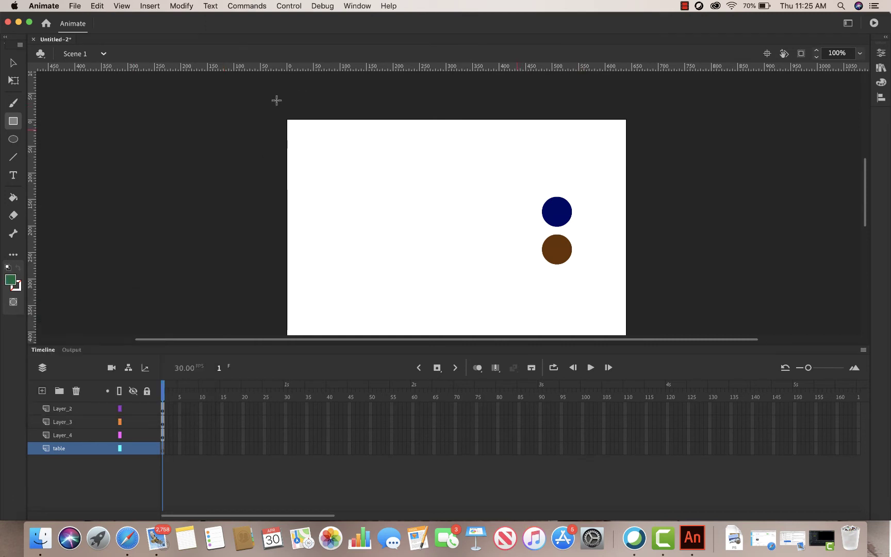
drag(267, 100, 639, 405)
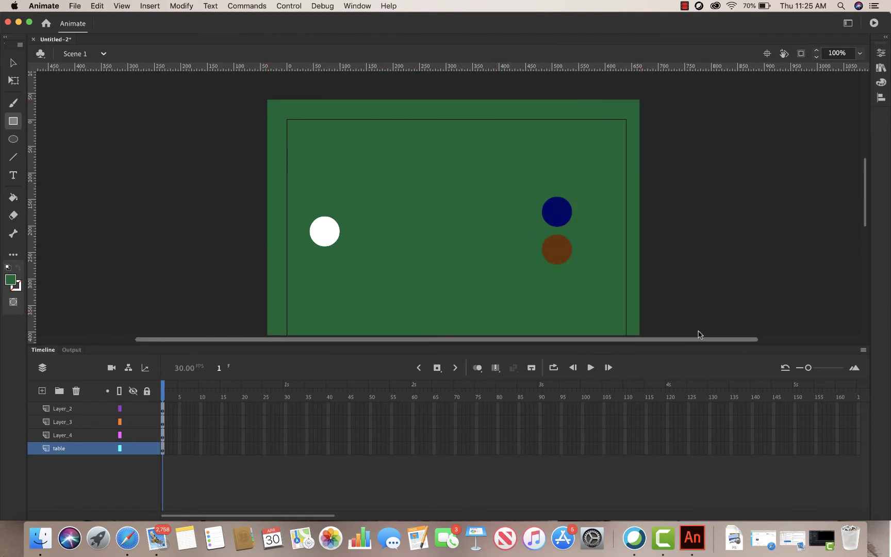
scroll(748, 272, down, 5)
scroll(736, 271, up, 3)
scroll(736, 275, up, 2)
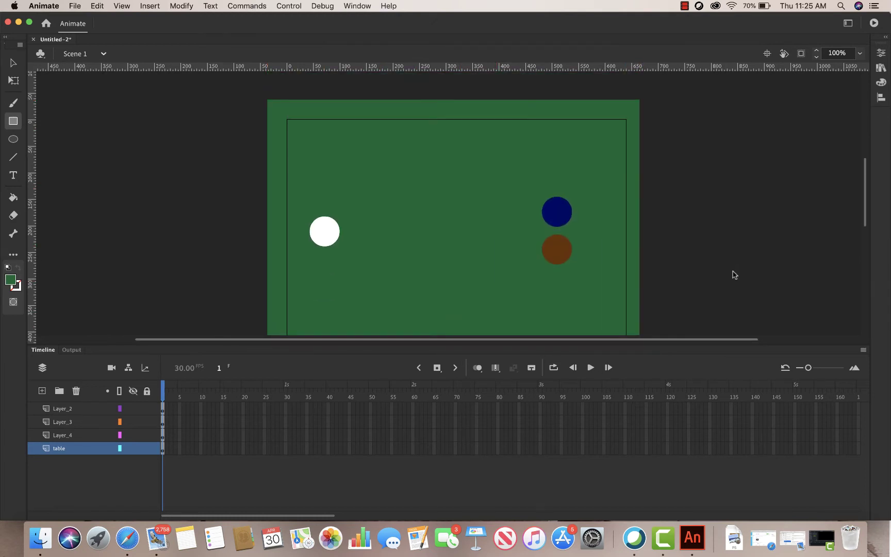
scroll(732, 275, down, 1)
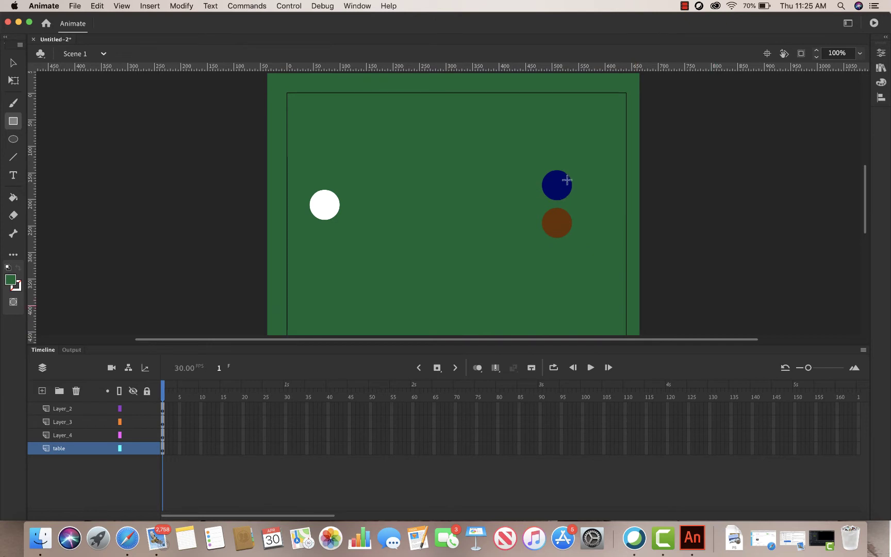
Toggle Layer_2's visibility to identify its circle and rename the layer to cue ball, accepting the adjusted layer name
mouse_move(81, 447)
click(75, 409)
click(133, 409)
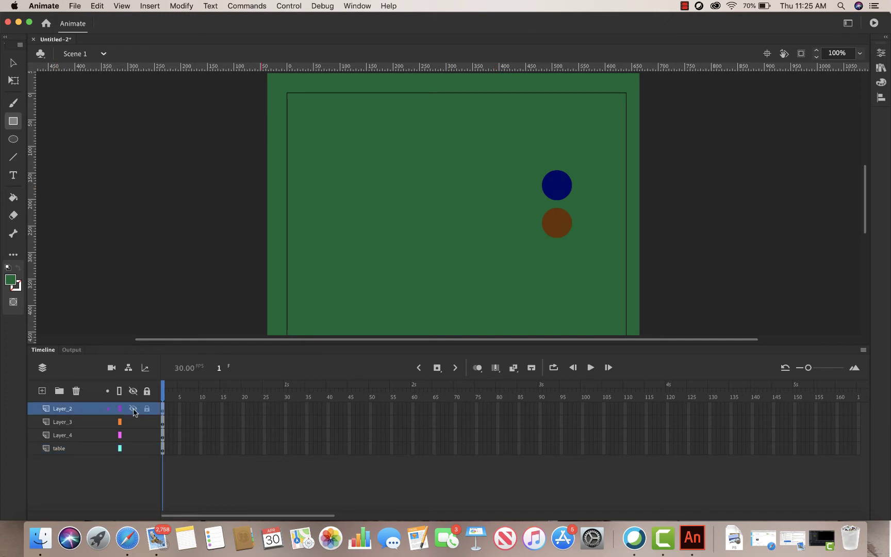
click(133, 409)
click(133, 409)
click(133, 410)
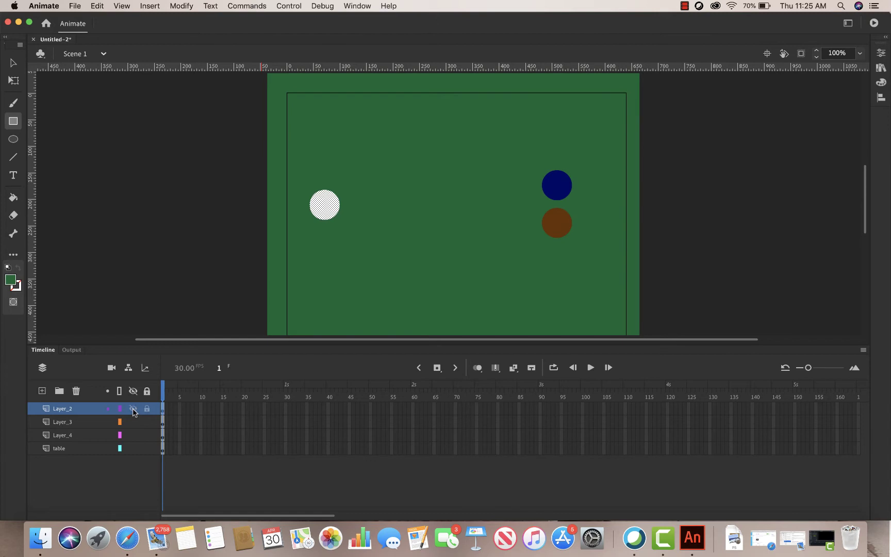
double_click(65, 410)
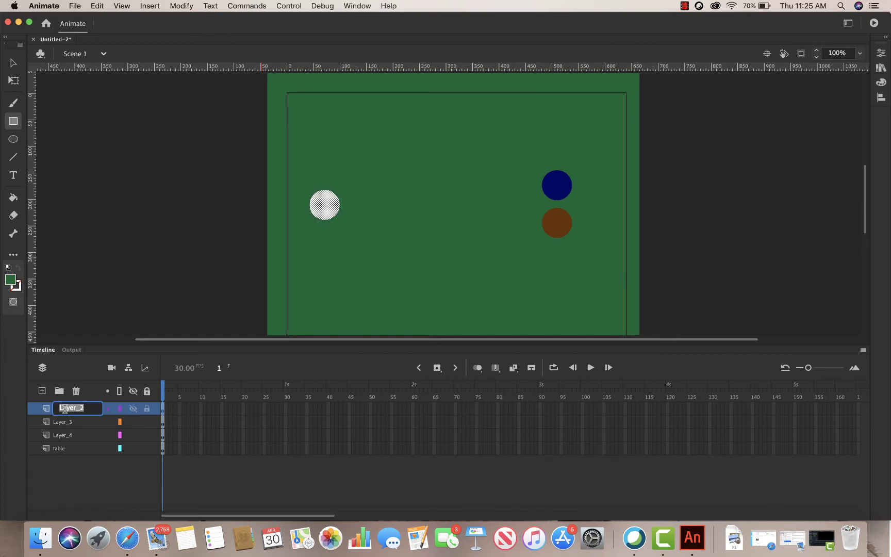
text(cue ball)
key(Return)
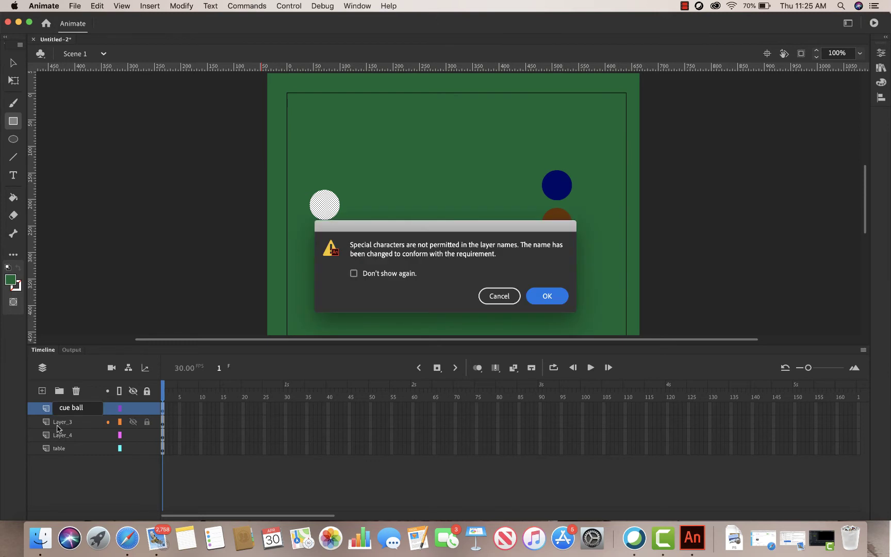
click(545, 294)
Rename Layer_3 to brown and Layer_4 to blue, matching the circles they contain
click(65, 423)
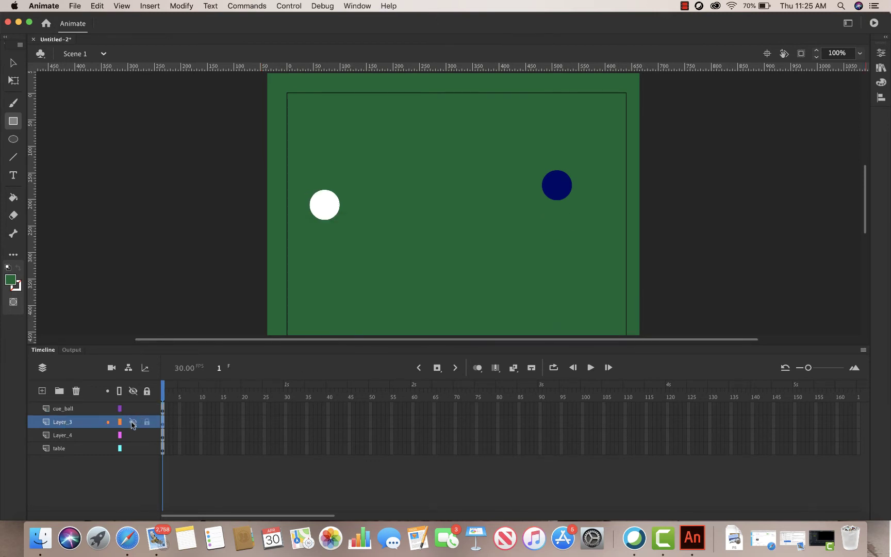
double_click(78, 423)
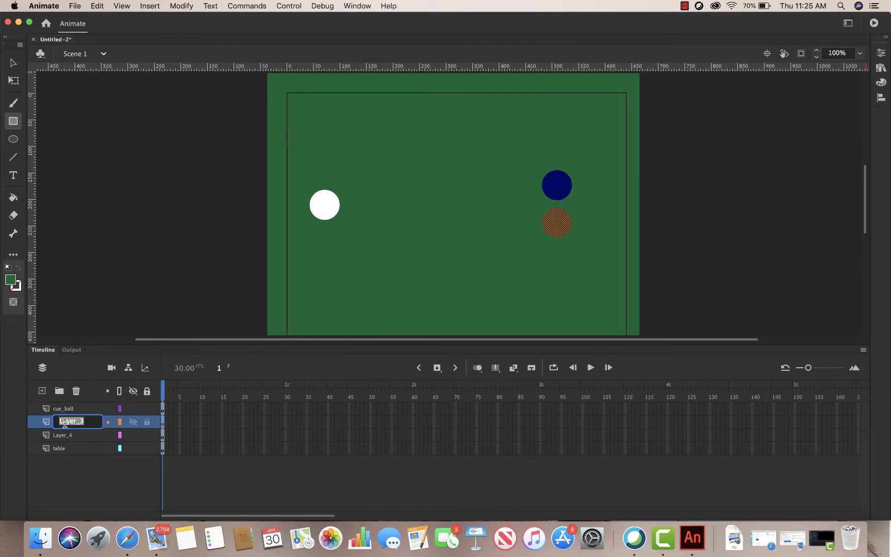
text(brown)
key(Return)
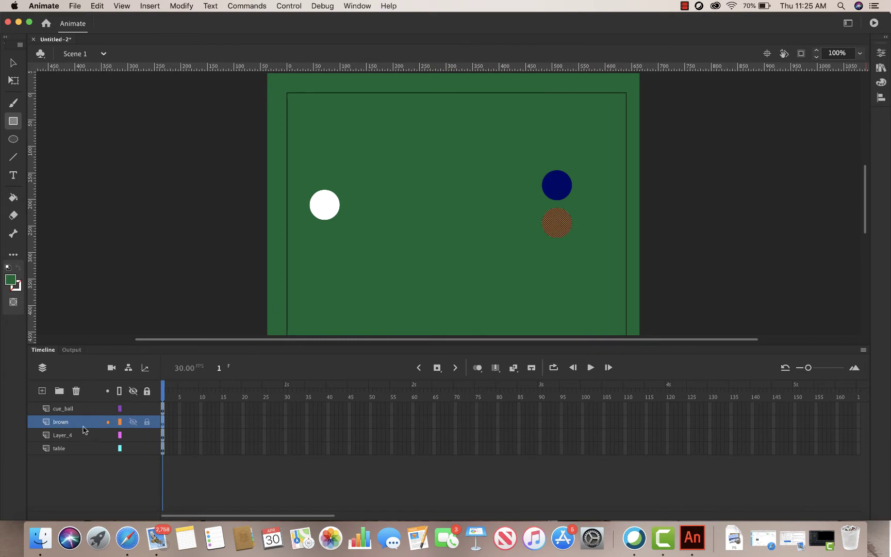
click(60, 438)
double_click(61, 437)
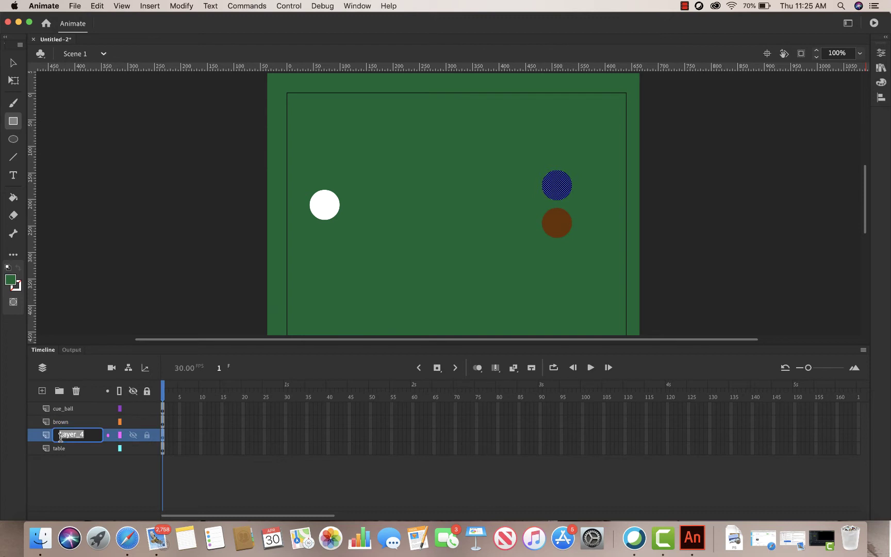
text(blue)
key(Return)
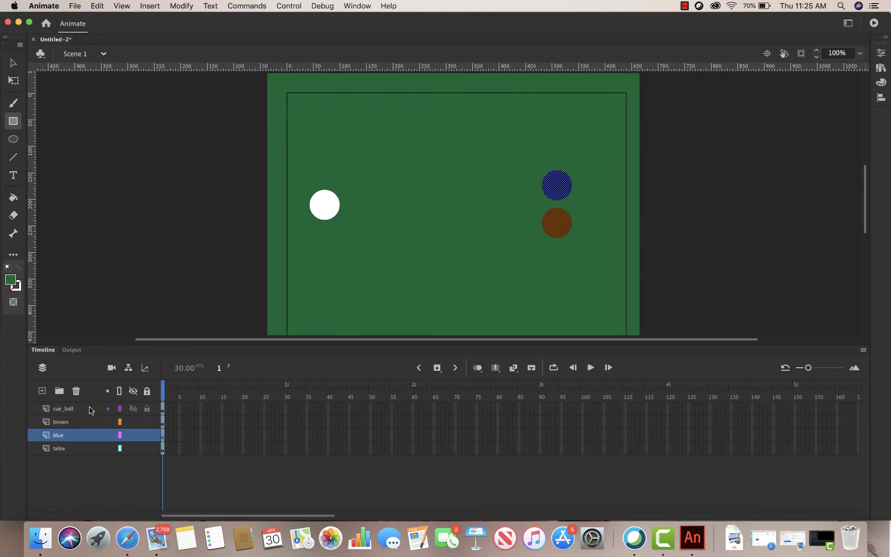
Place a vertical ruler guide along the left edge of the blue and brown circles, at about 480 px
click(165, 386)
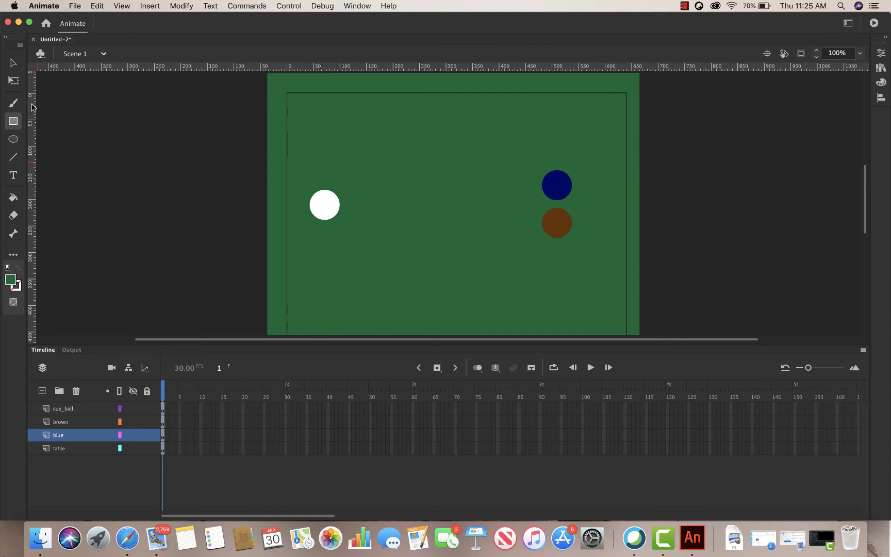
drag(32, 106, 543, 162)
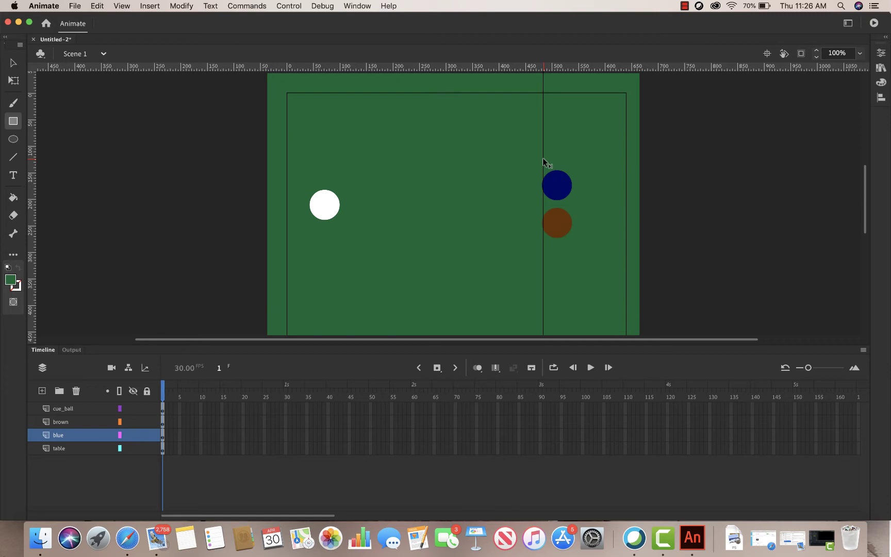
drag(543, 162, 543, 161)
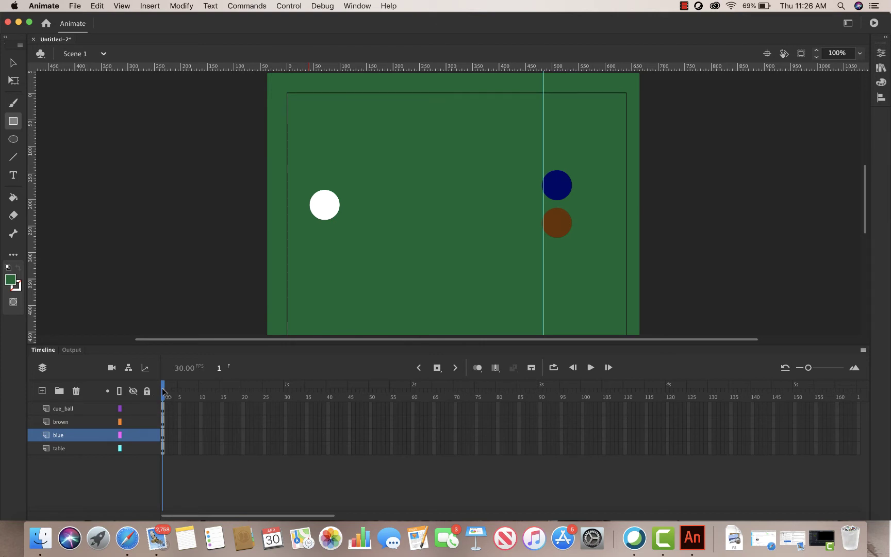
Insert frames at frame 30 on the cue_ball and table layers to extend both to one second
click(285, 409)
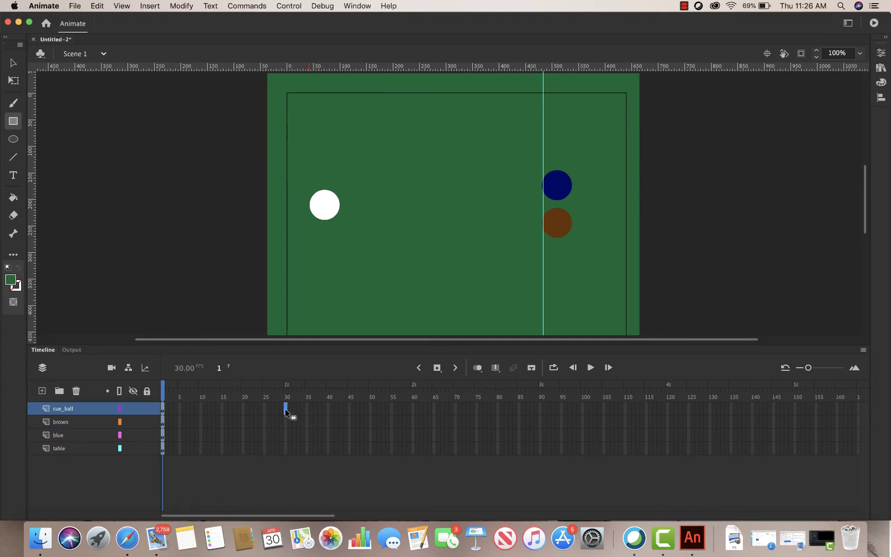
right_click(285, 410)
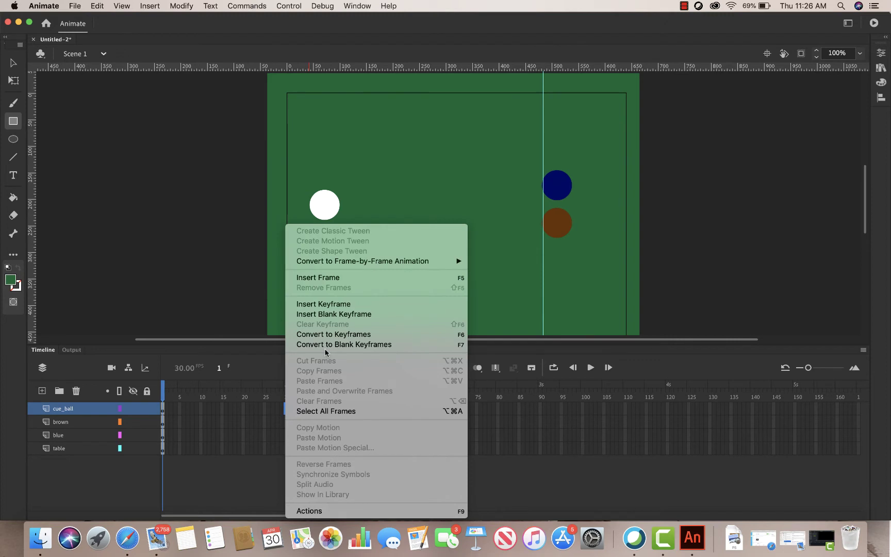
click(332, 277)
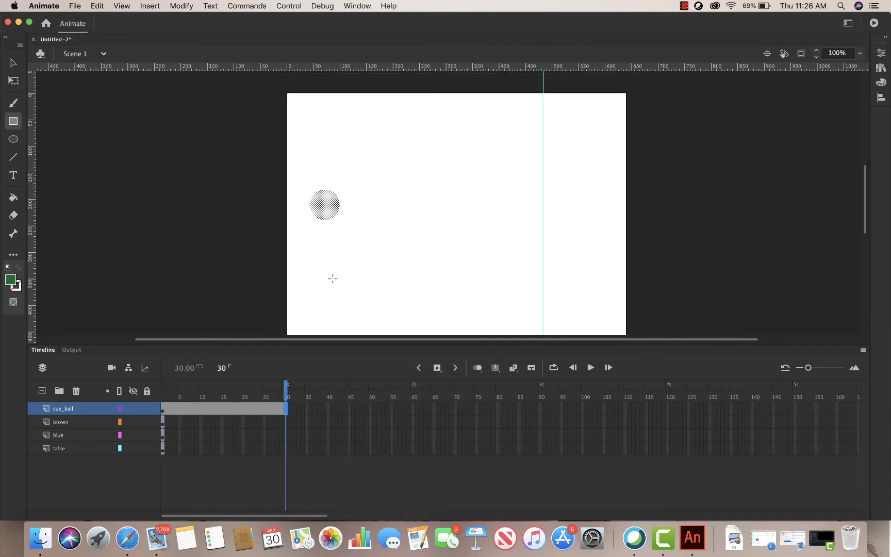
click(286, 448)
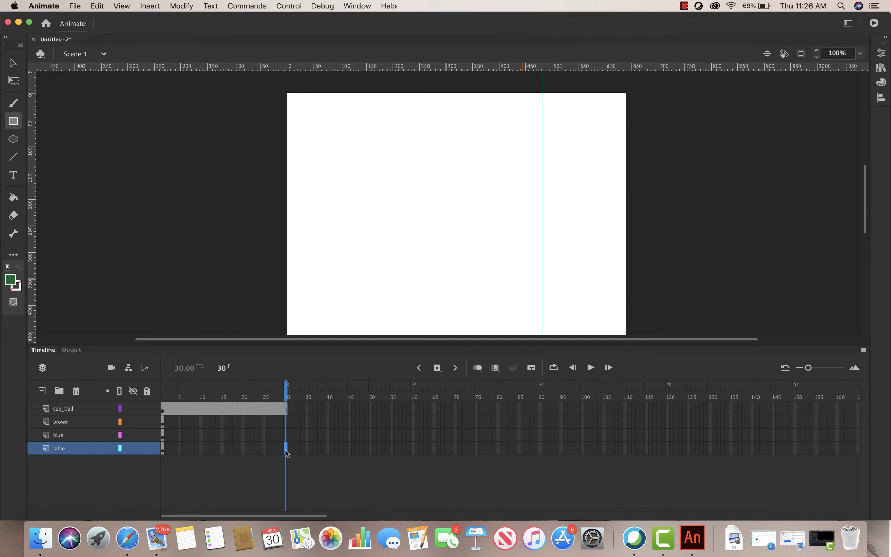
right_click(286, 450)
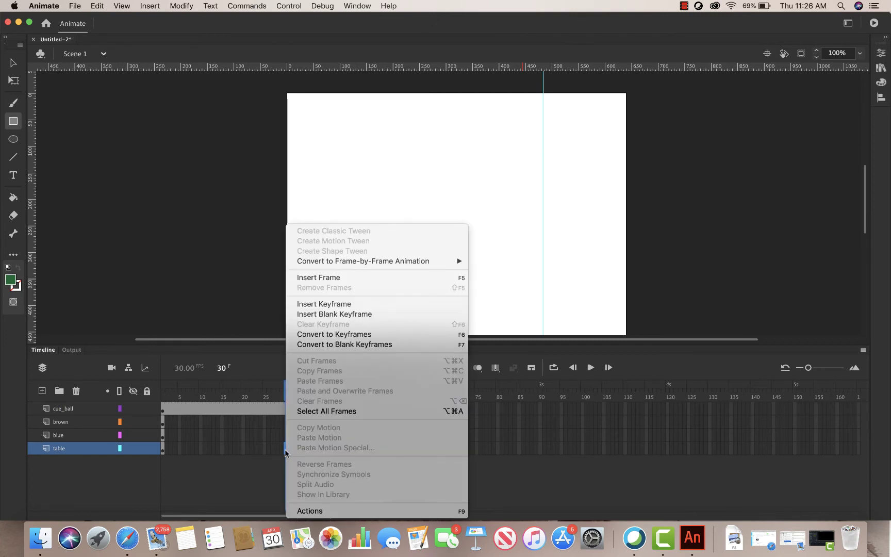
click(337, 277)
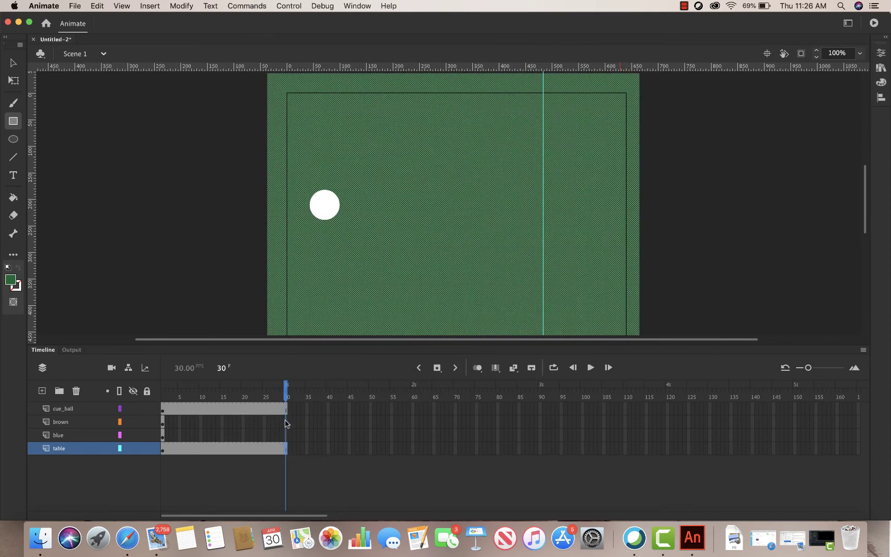
Extend the brown and blue layers to frame 30 by inserting frames
click(286, 422)
right_click(286, 423)
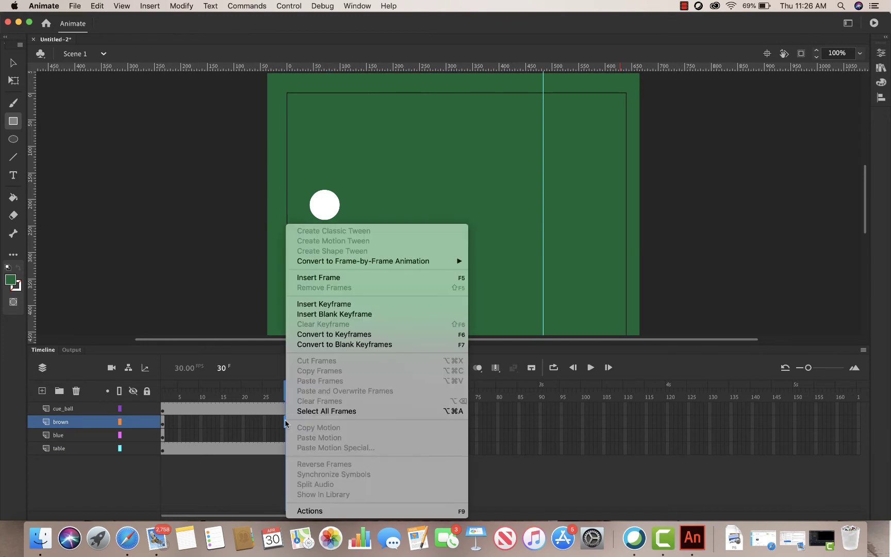
click(341, 278)
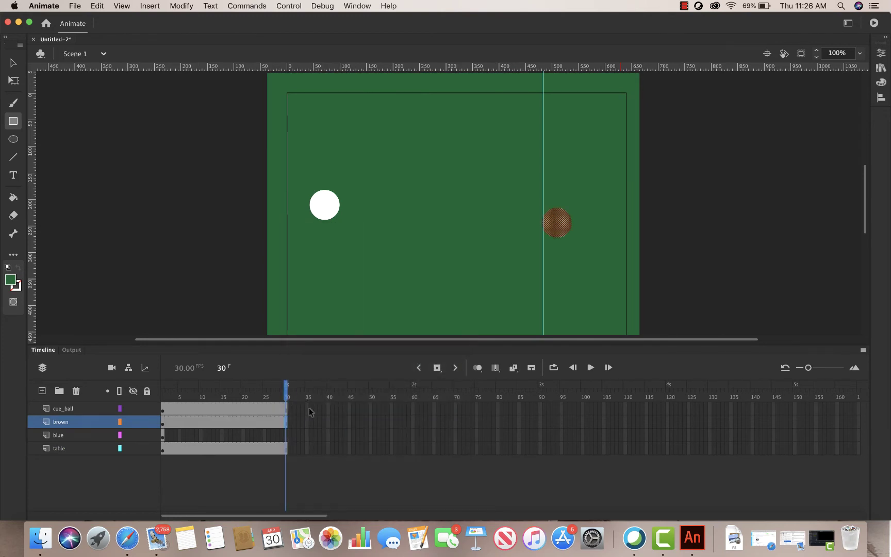
click(287, 436)
right_click(287, 436)
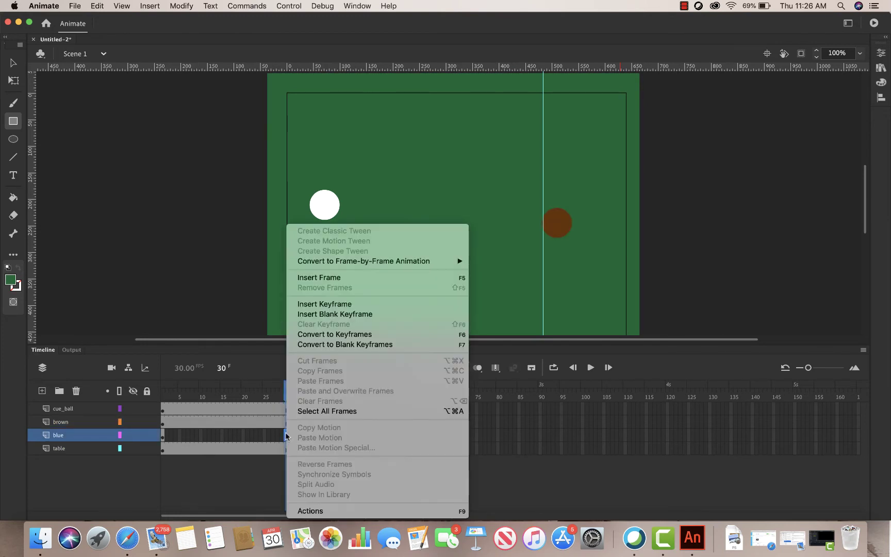
click(332, 278)
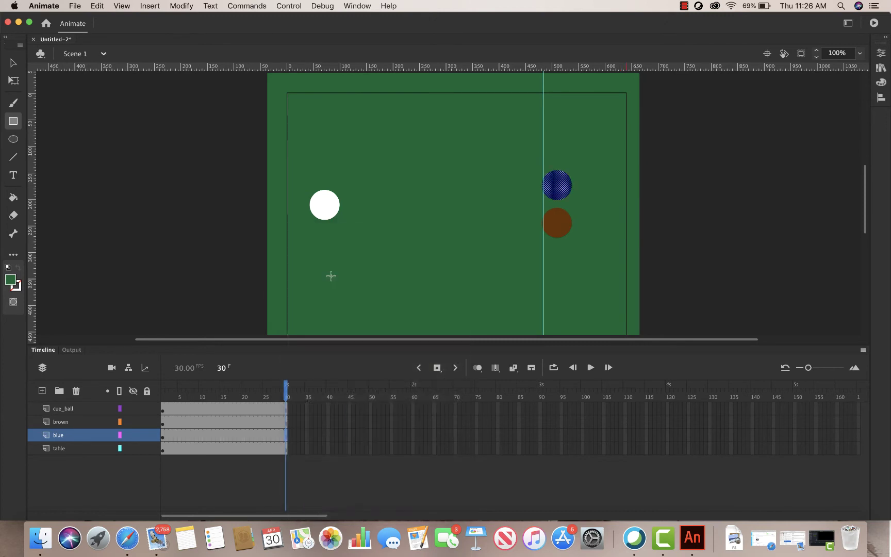
Lock the brown, blue and table layers, leaving only cue_ball editable, and go to frame 30
click(257, 399)
click(256, 410)
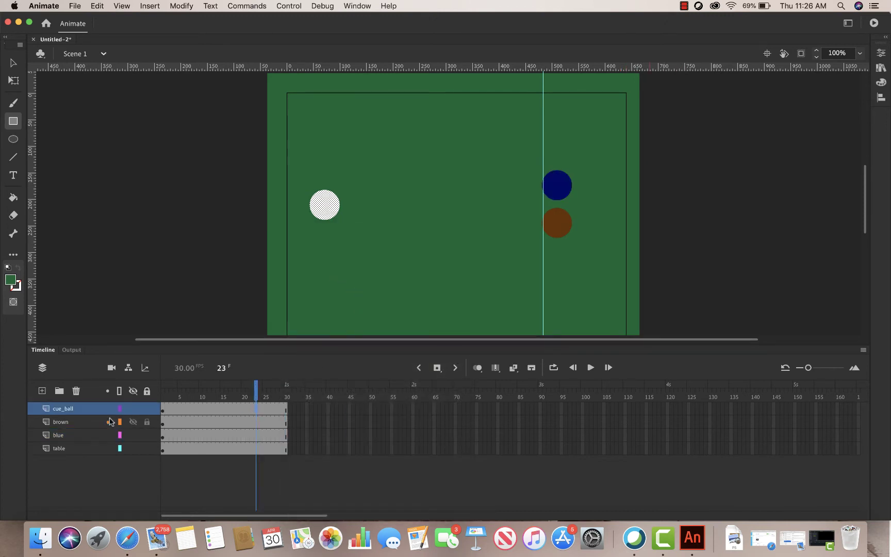
drag(144, 425, 148, 450)
click(287, 395)
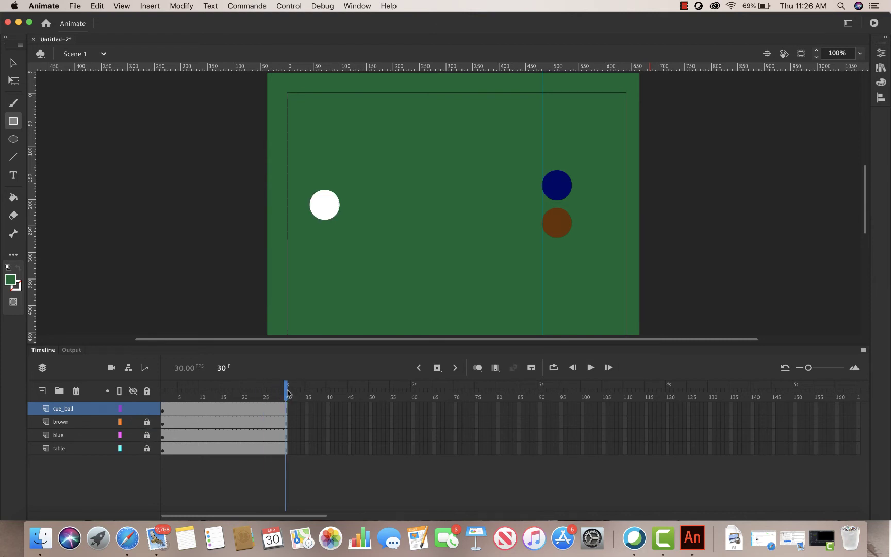
Create a motion tween on the cue_ball layer, agreeing to convert the ball to a symbol, and check the symbol in the library
click(268, 411)
drag(268, 395, 286, 396)
right_click(261, 409)
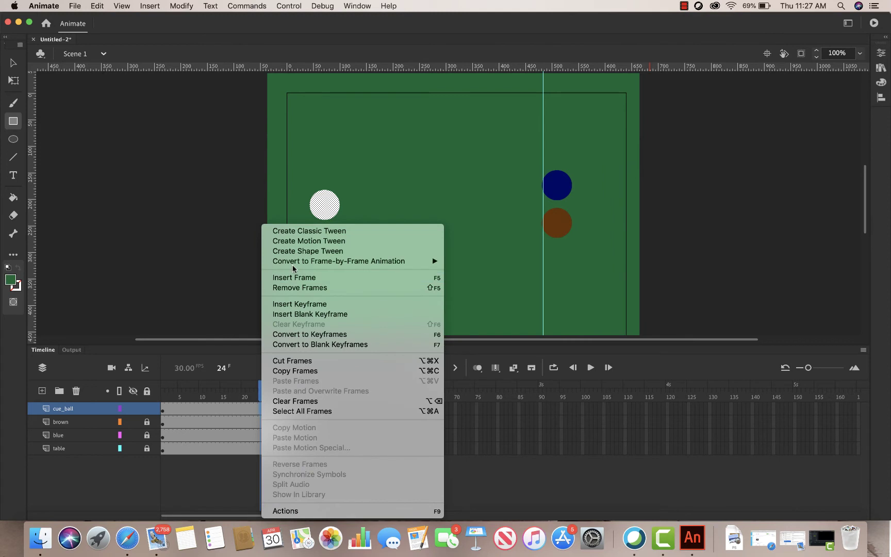
click(300, 240)
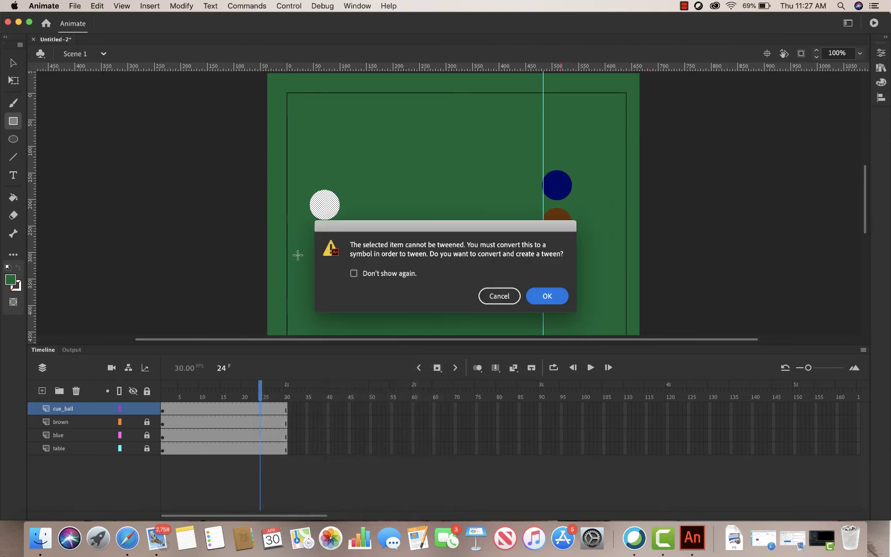
click(546, 297)
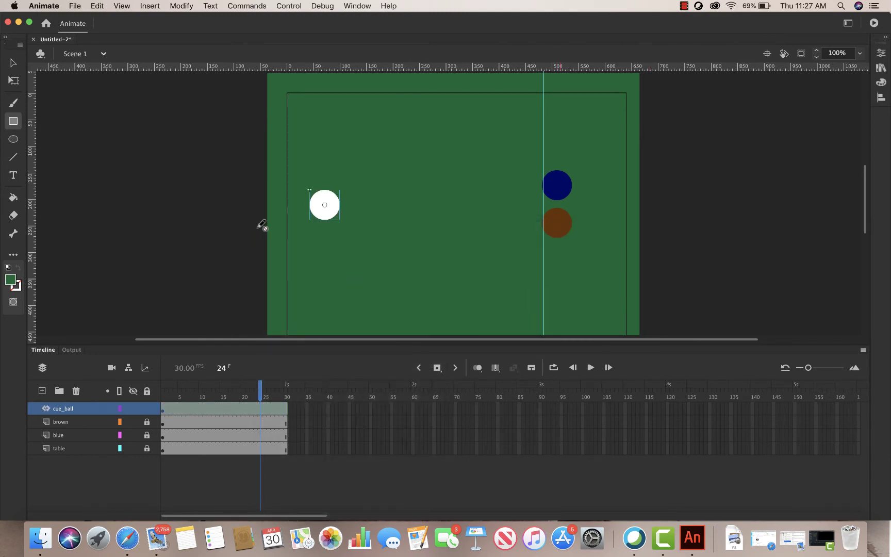
click(882, 68)
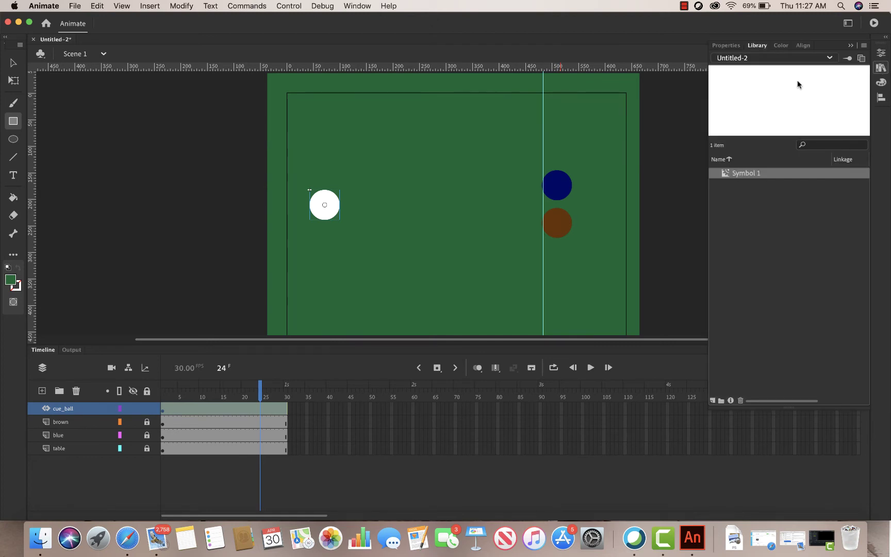
click(851, 45)
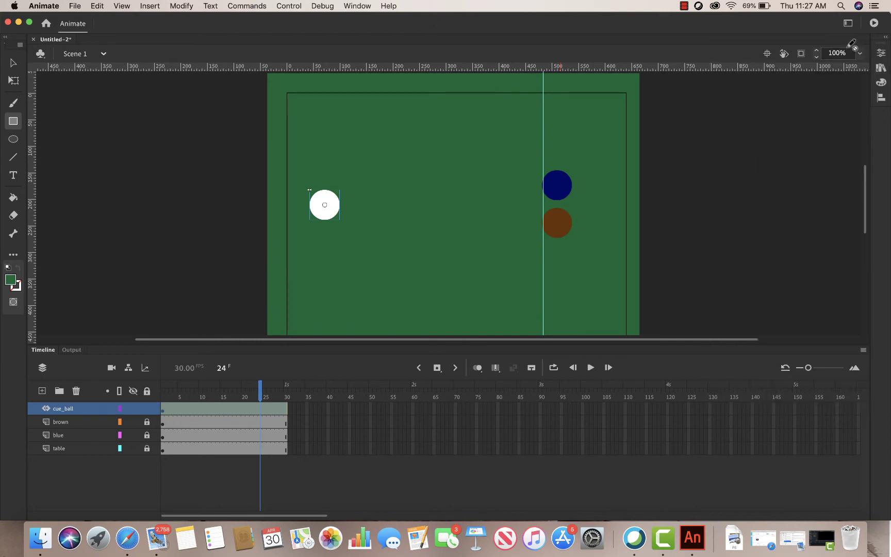
At frame 30, move the cue ball horizontally across the table until it touches the blue and brown balls
click(283, 410)
drag(282, 387, 287, 396)
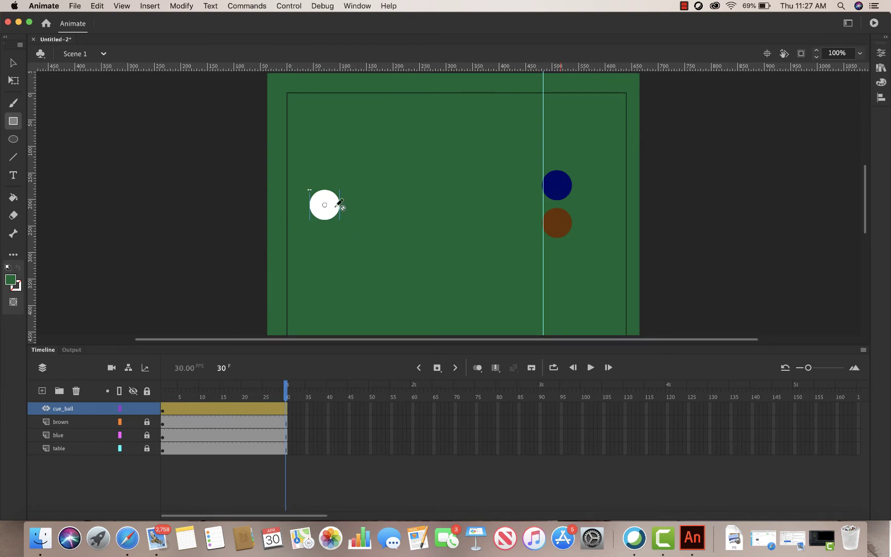
click(12, 62)
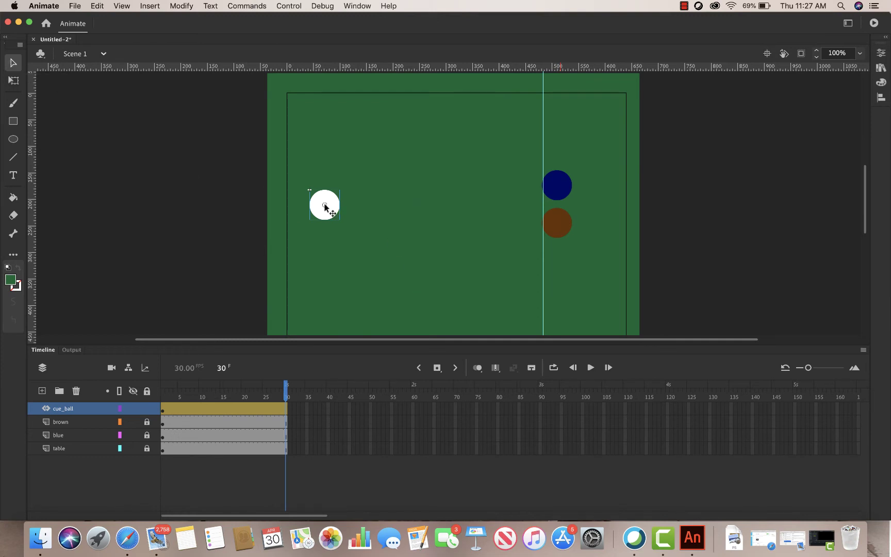
drag(325, 206, 534, 211)
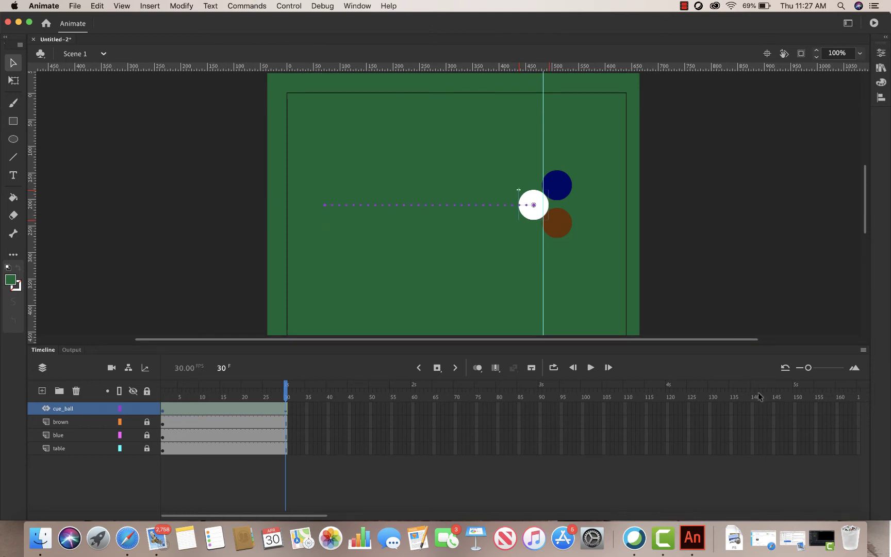
drag(285, 386, 285, 406)
Extend the cue_ball tween to frame 90 and move the ball there diagonally back to near the stage's upper edge
click(540, 408)
right_click(540, 408)
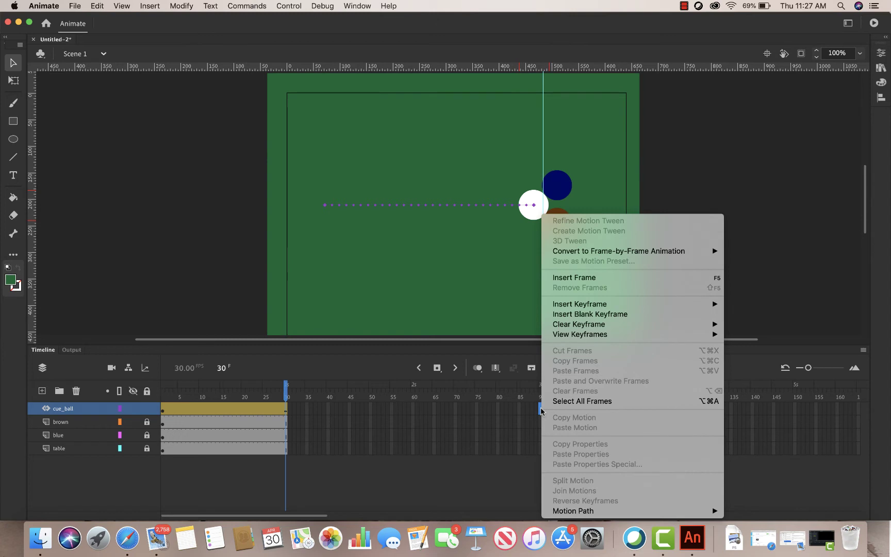
click(601, 278)
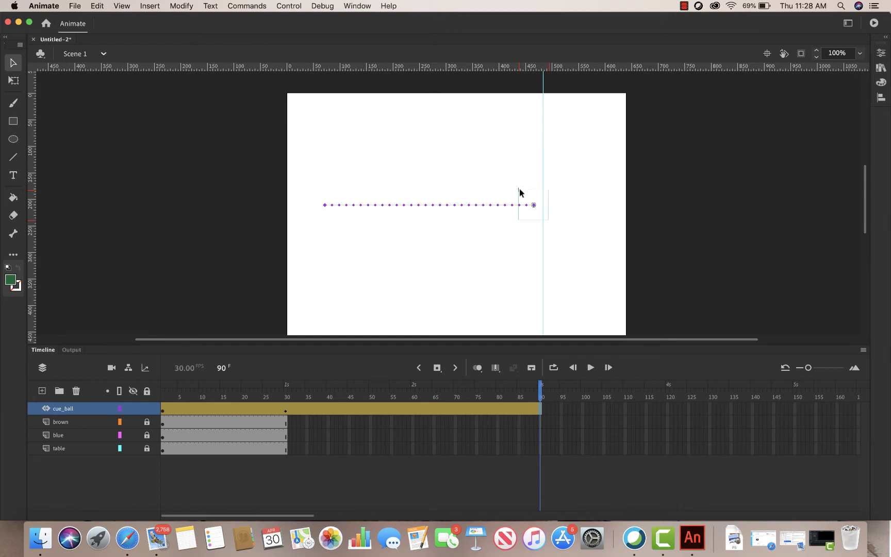
drag(528, 193, 463, 101)
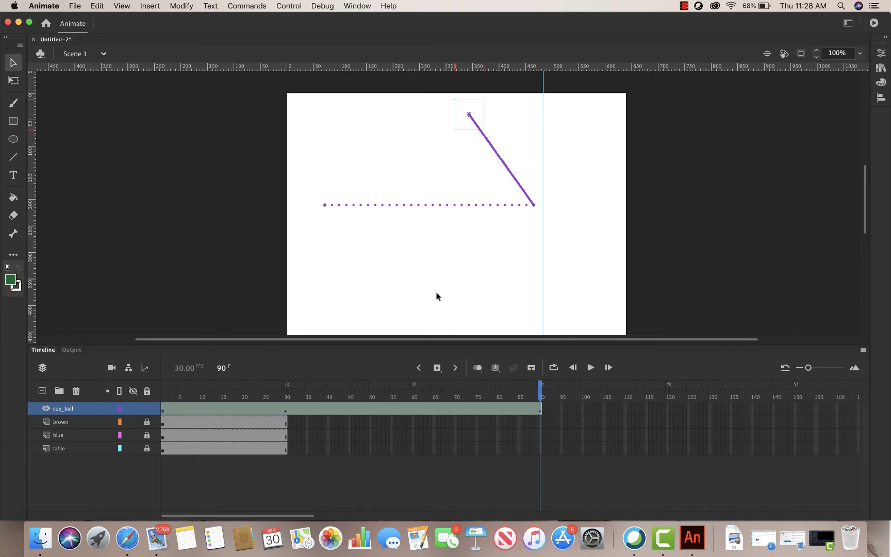
Extend the table layer from frame 30 to frame 90 and scrub through the timeline to review the cue ball's motion
click(287, 451)
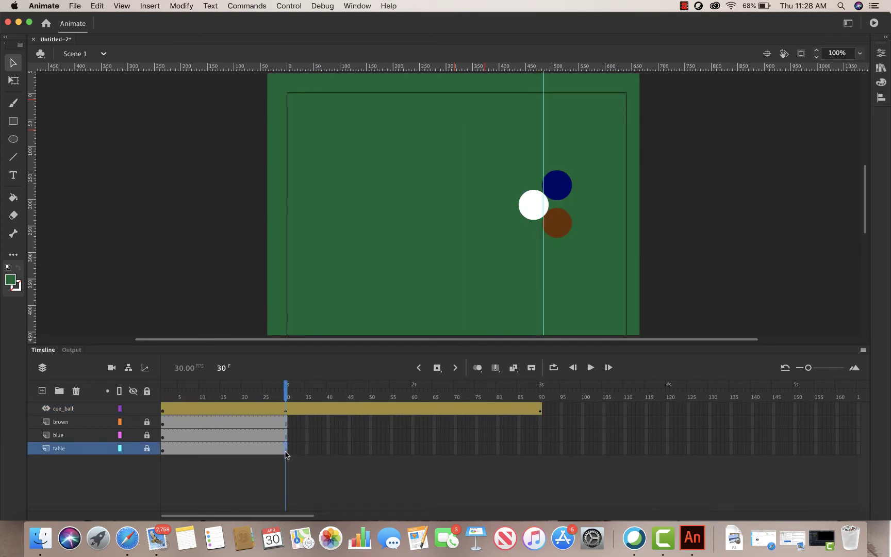
drag(286, 452, 540, 452)
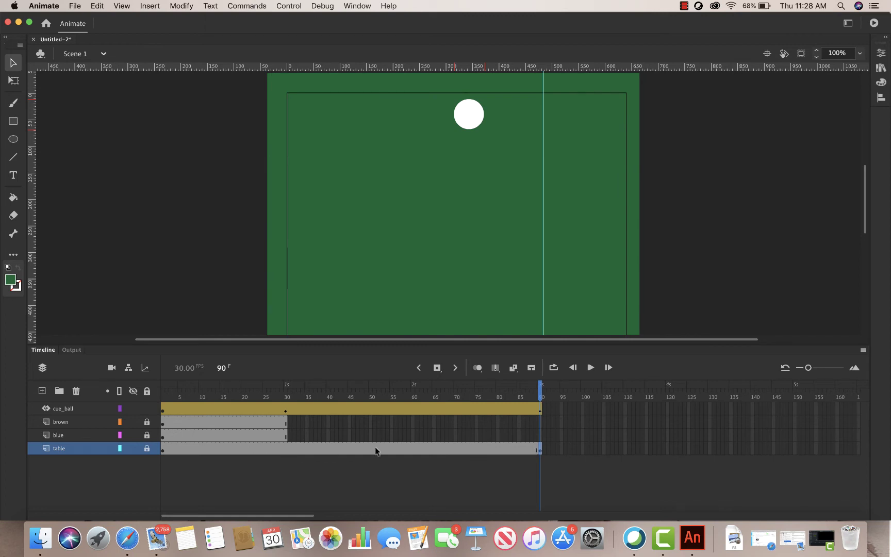
click(536, 395)
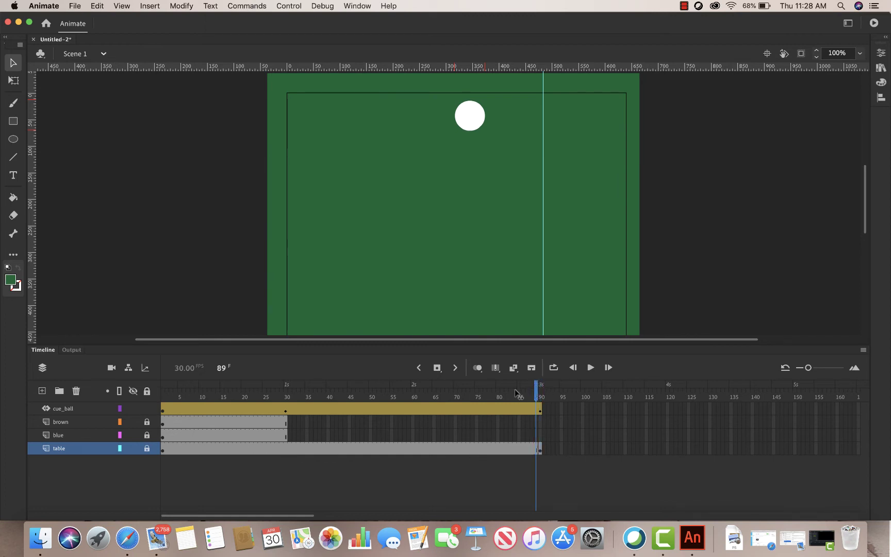
drag(516, 393, 524, 424)
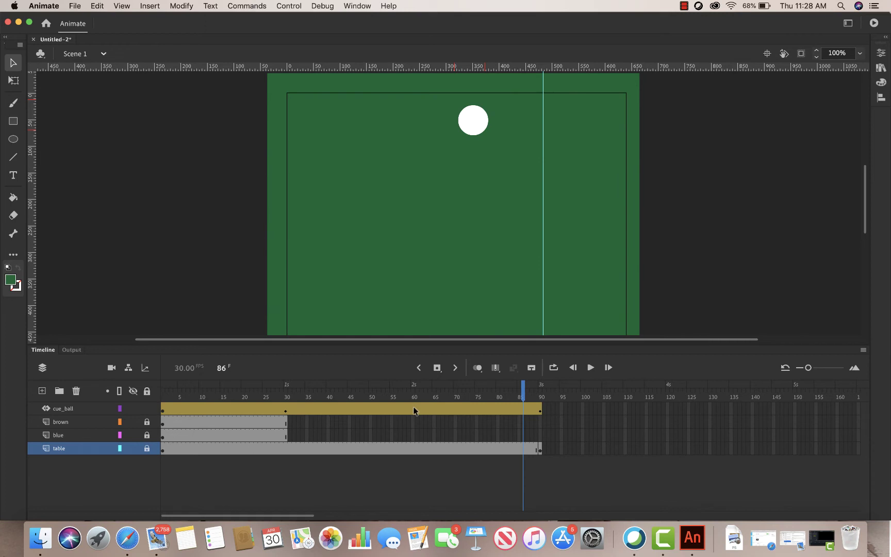
drag(523, 387, 139, 411)
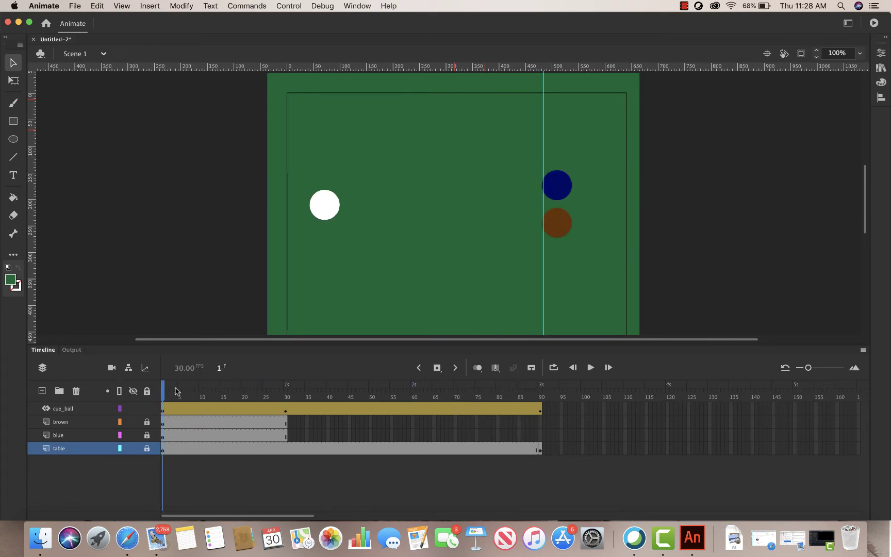
drag(163, 394, 287, 396)
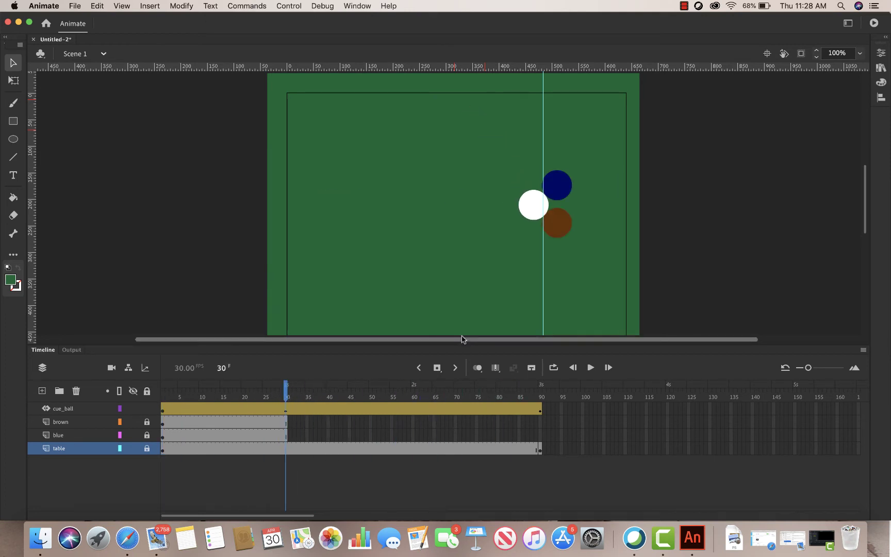
Unlock the brown and blue layers, keep the table layer locked, and return to the moment of impact at frame 30
click(147, 422)
click(161, 397)
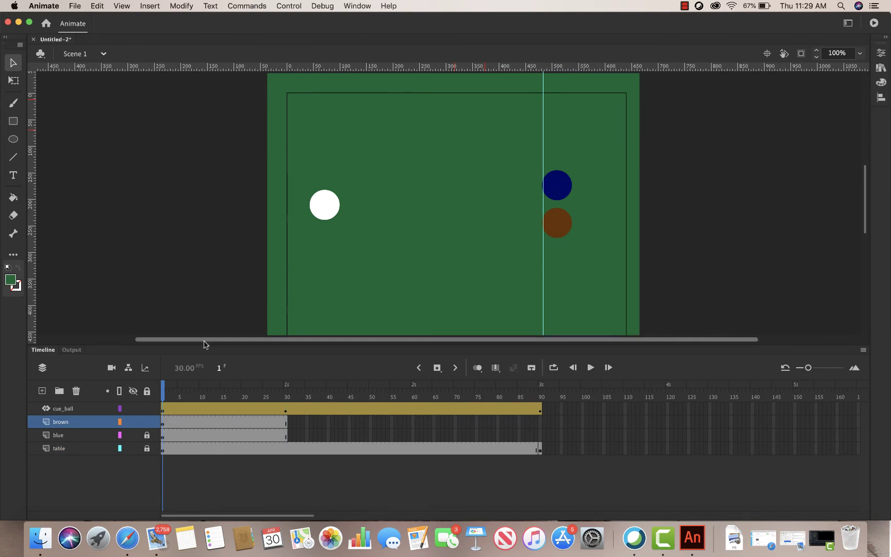
drag(163, 392, 288, 389)
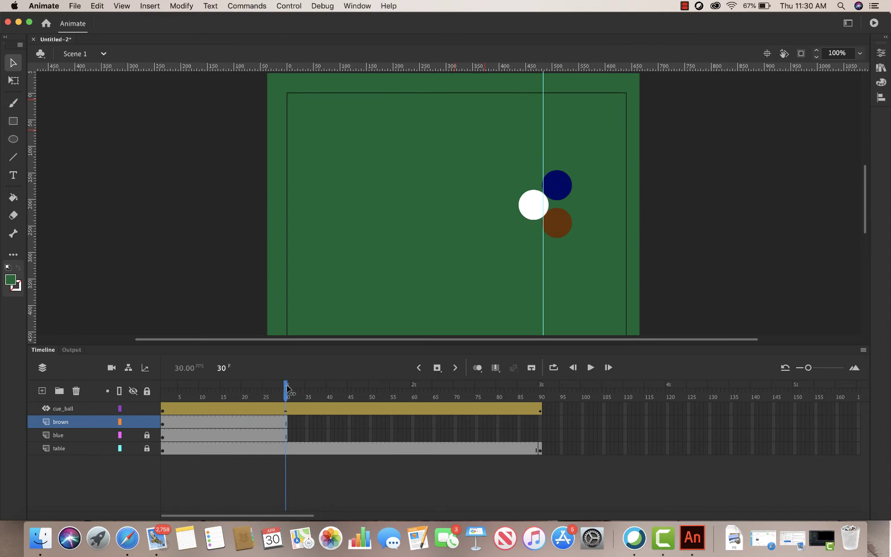
click(147, 435)
click(147, 449)
click(147, 448)
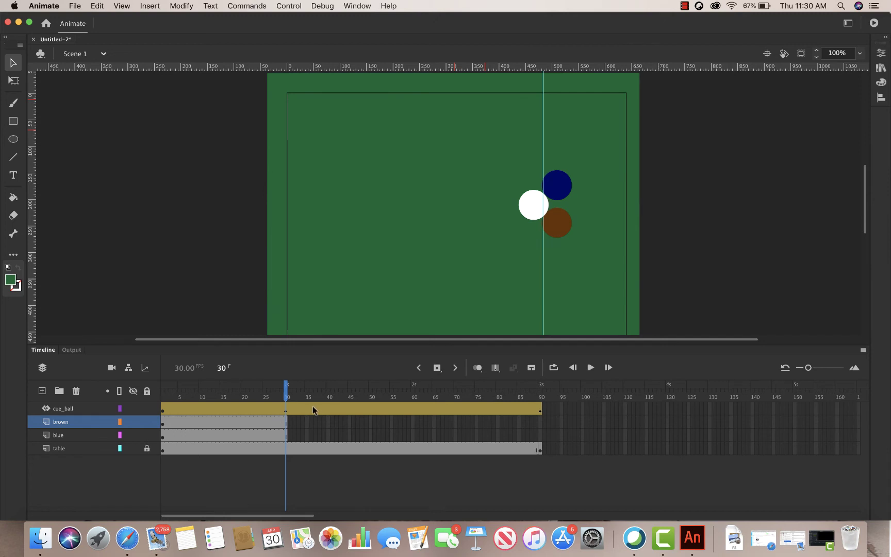
Create a motion tween on the brown layer, agreeing to convert the brown ball to a symbol
right_click(288, 426)
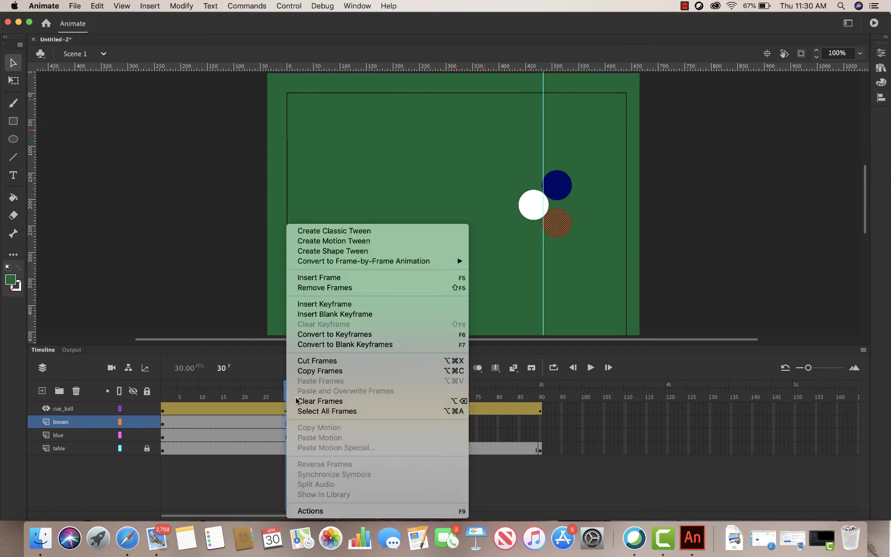
click(339, 242)
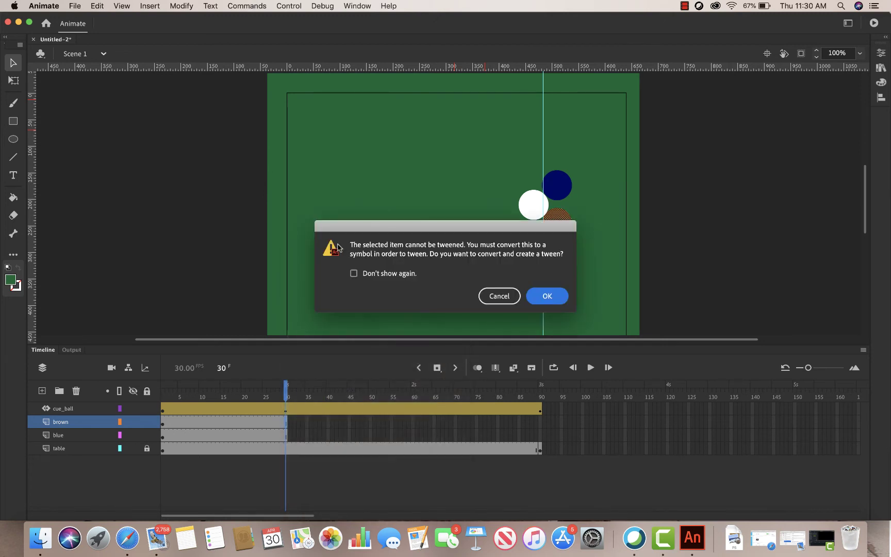
click(549, 295)
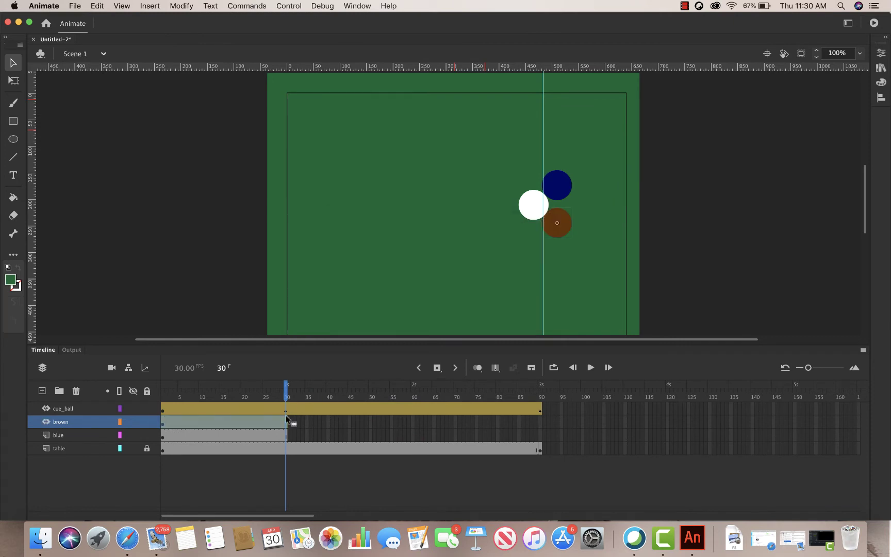
Create a motion tween on the blue layer, agreeing to convert the blue ball to a symbol
click(282, 437)
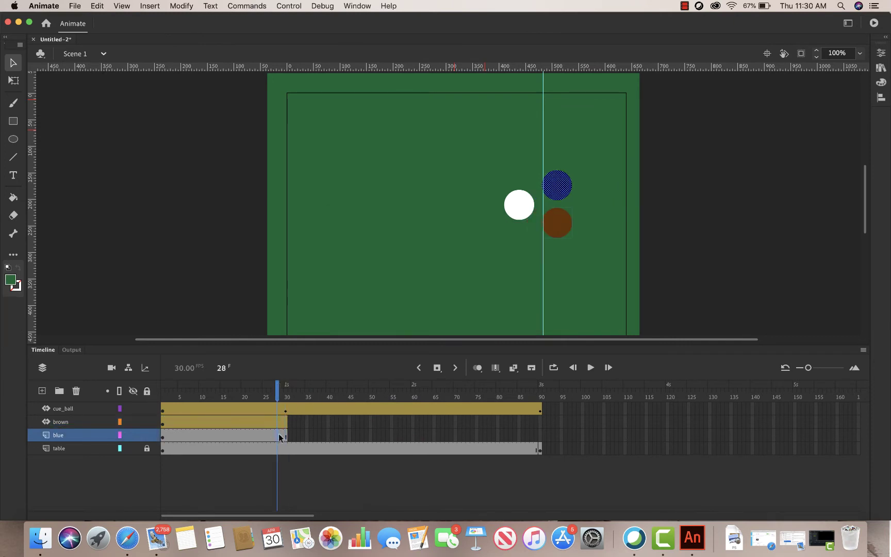
right_click(282, 437)
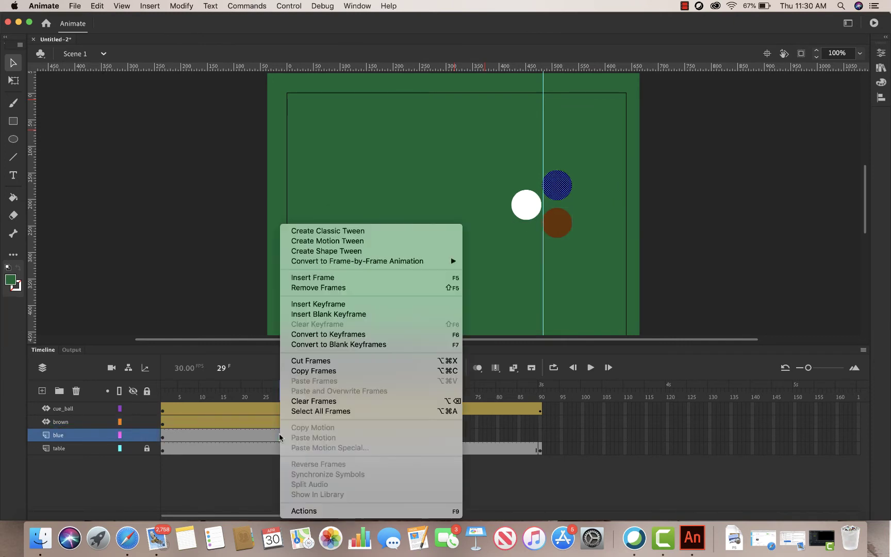
click(343, 242)
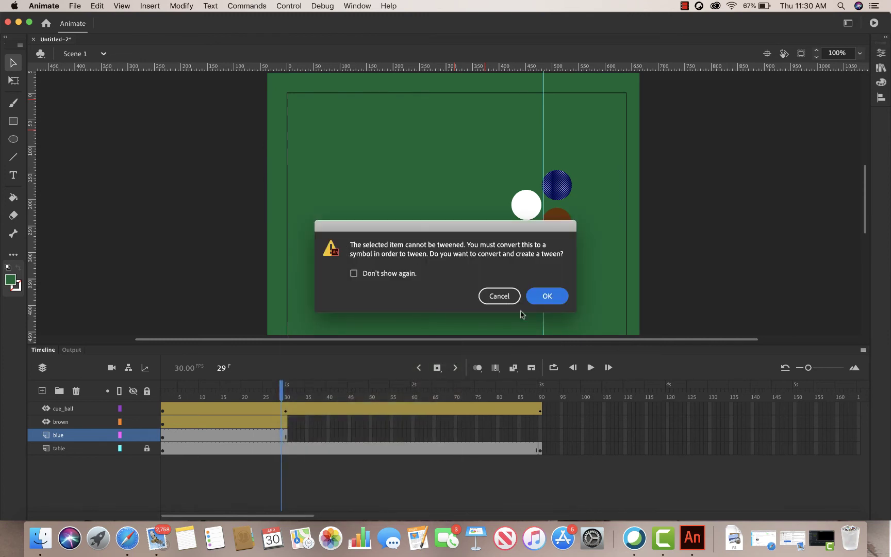
click(549, 297)
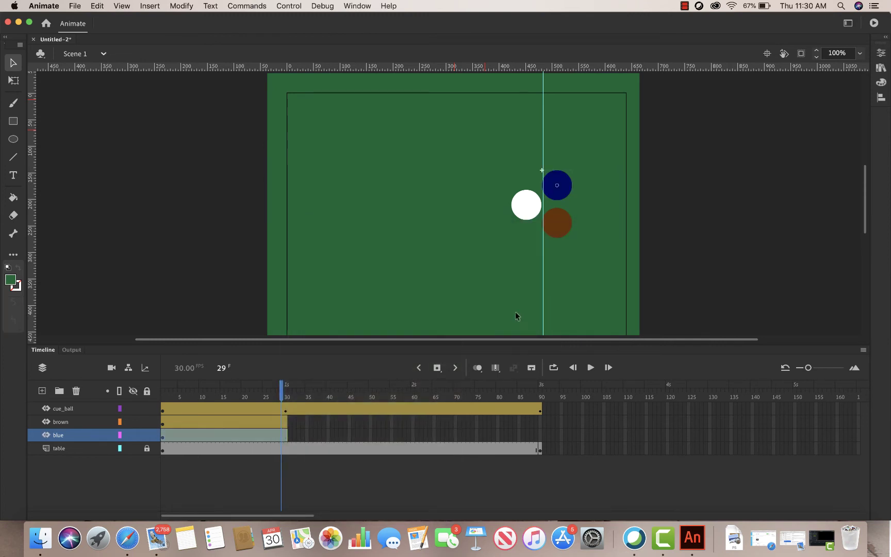
Insert position keyframes at frame 30 on both the brown and blue layers to hold the balls until impact
click(286, 396)
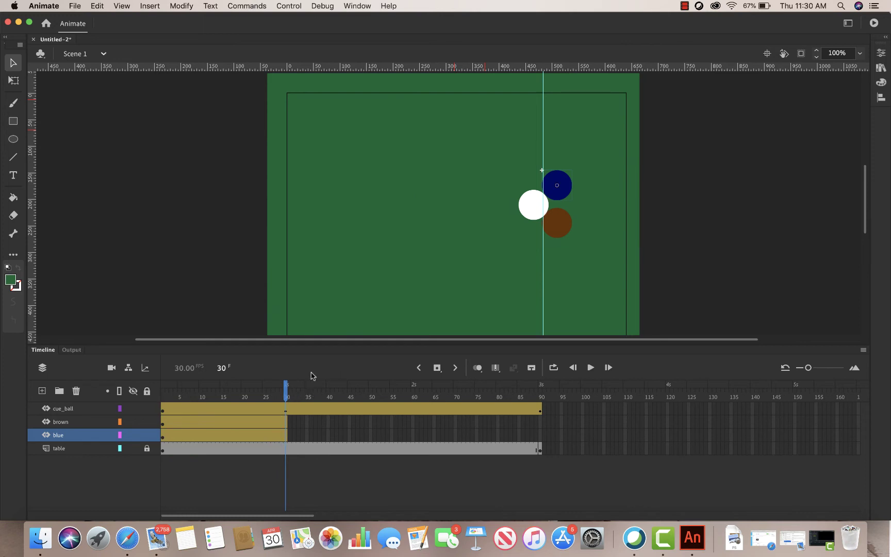
click(290, 392)
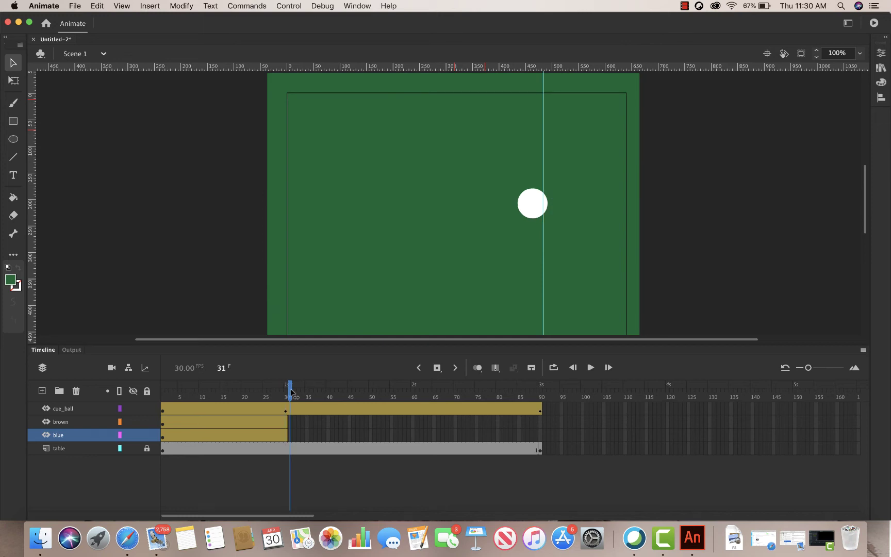
click(286, 435)
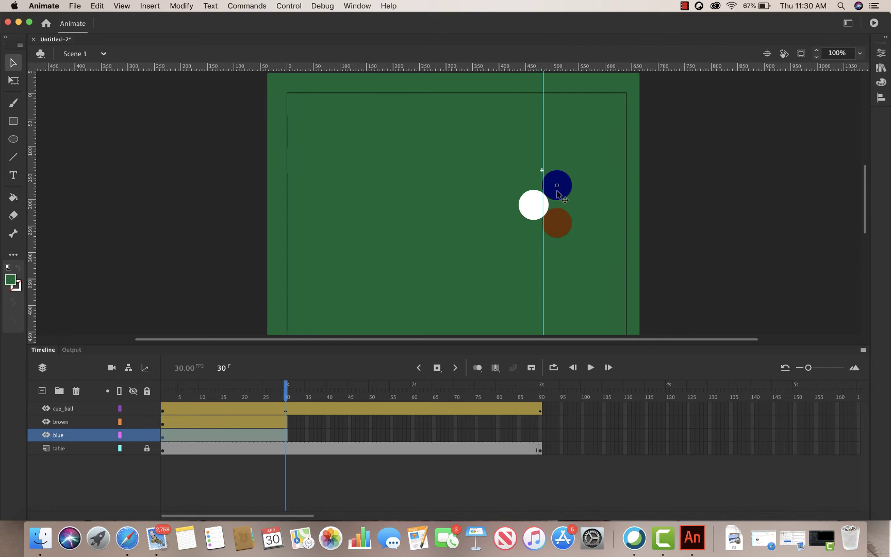
right_click(287, 427)
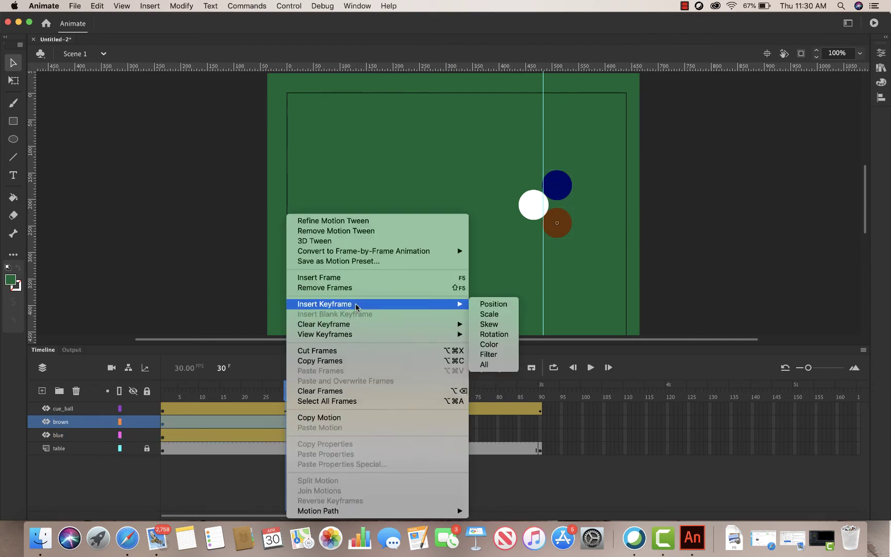
mouse_move(453, 304)
click(490, 304)
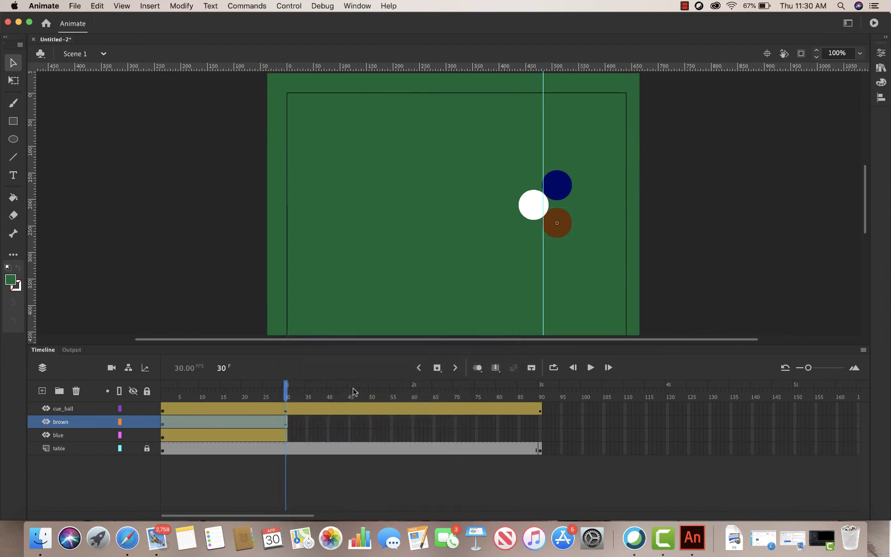
click(286, 436)
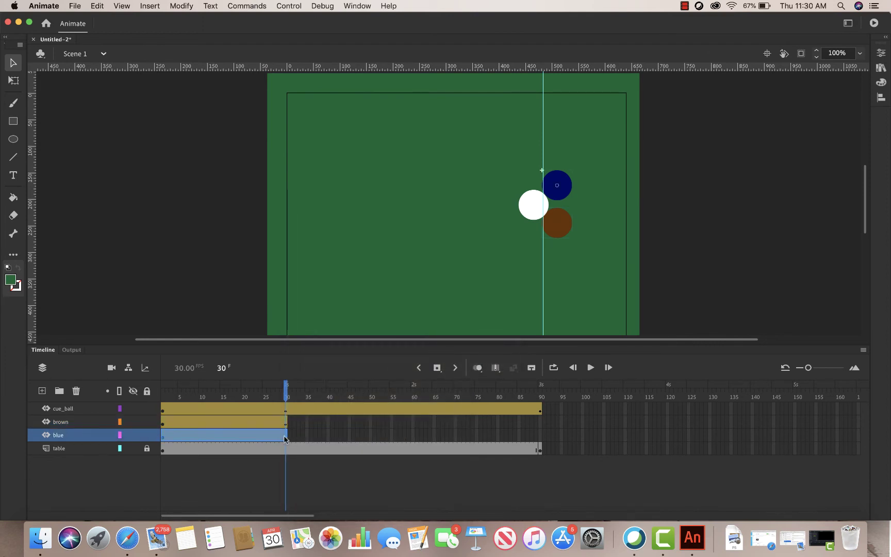
right_click(286, 438)
mouse_move(456, 304)
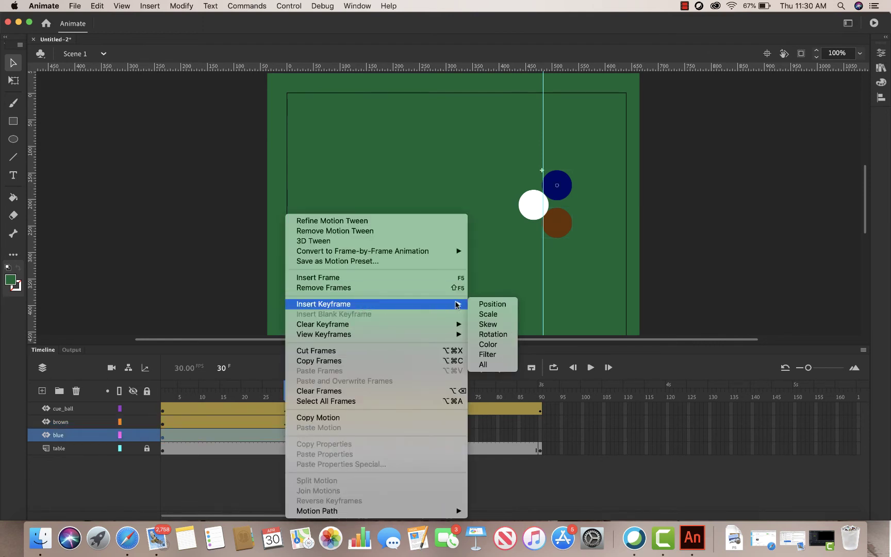
click(484, 303)
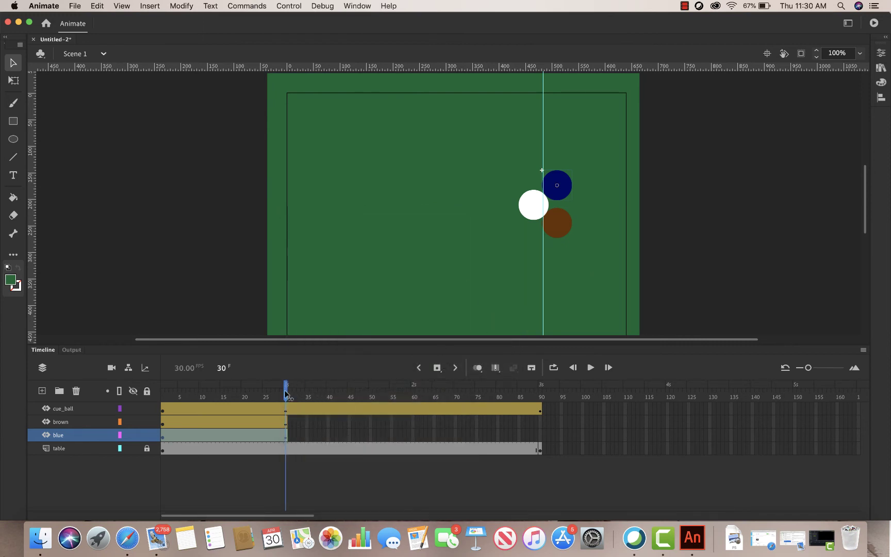
Extend the brown and blue tweens to frame 60 by inserting frames on both layers
drag(285, 393, 413, 401)
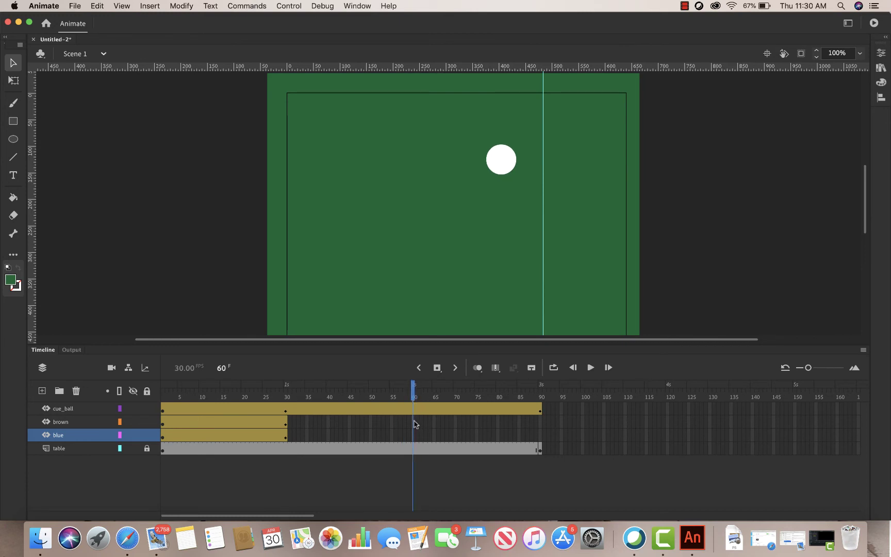
click(413, 422)
right_click(412, 421)
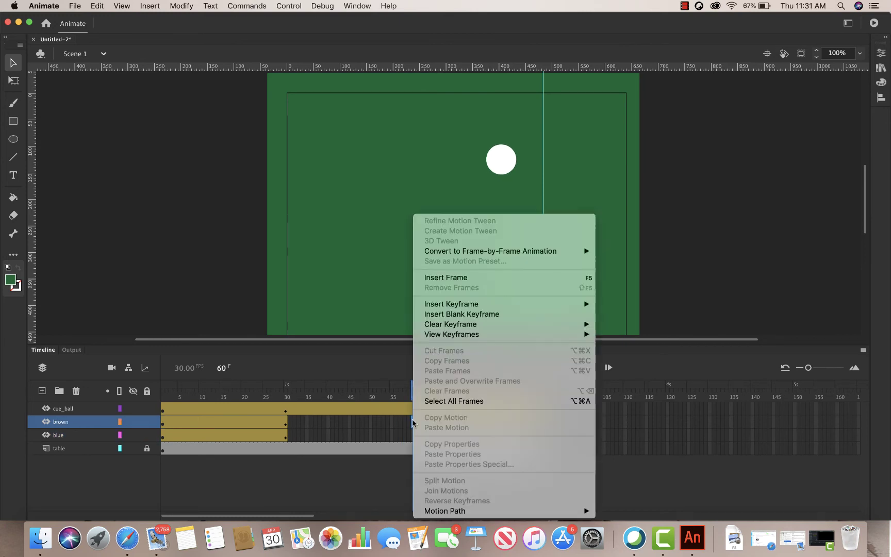
click(479, 277)
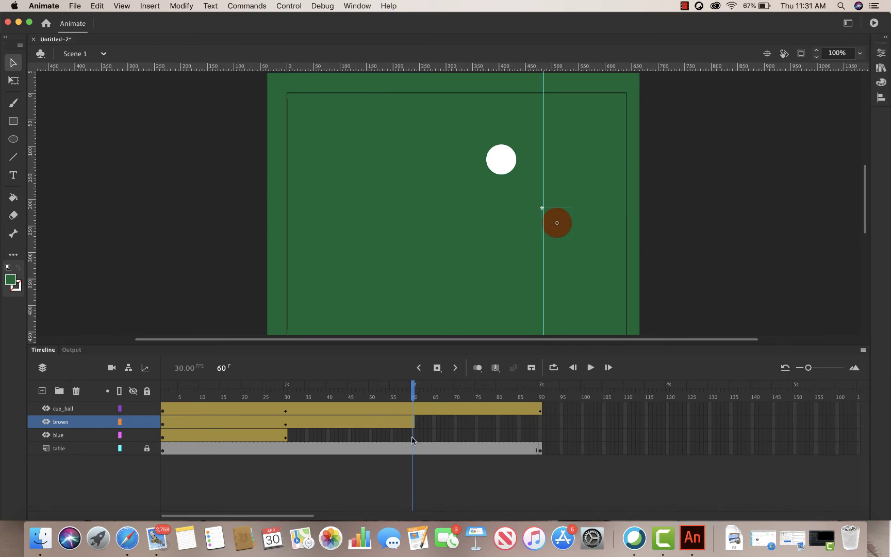
click(412, 436)
right_click(412, 436)
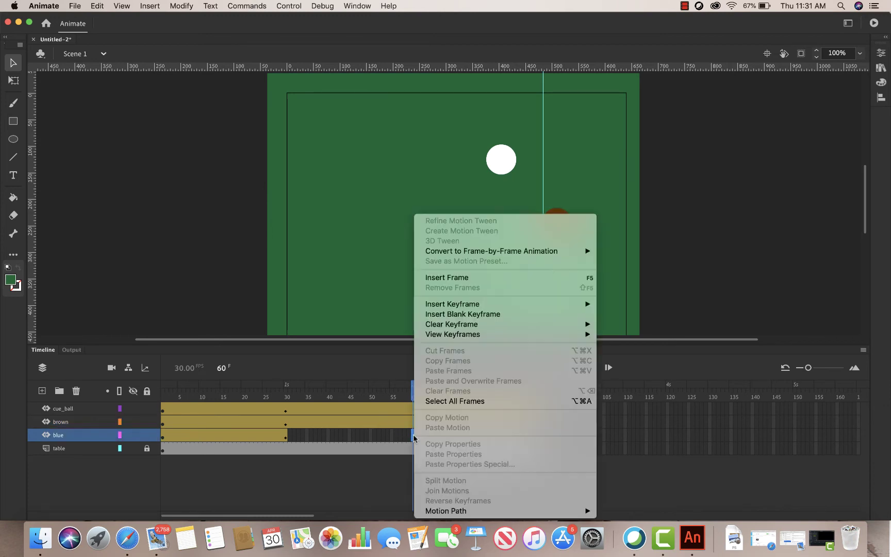
click(471, 279)
At frame 48, move the blue ball slightly upward and the brown ball slightly downward against the stage's right edge
drag(413, 395, 362, 397)
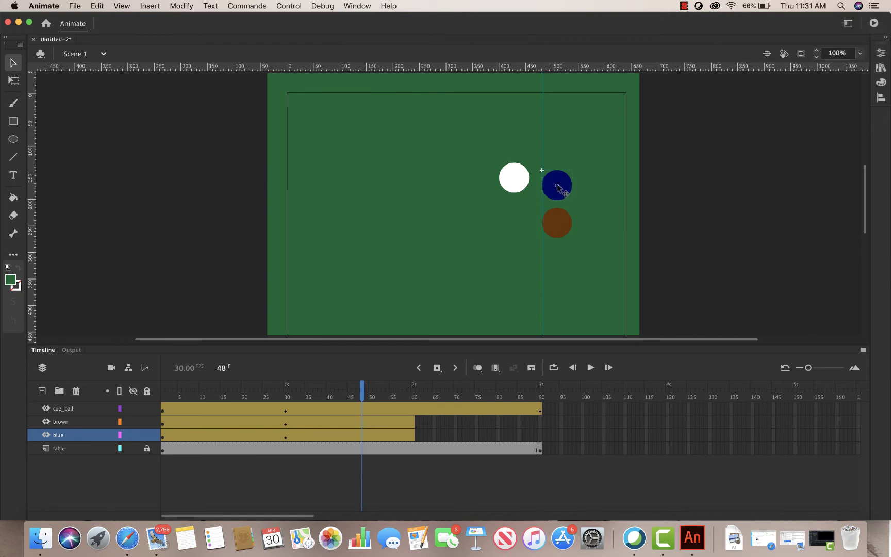
drag(562, 184, 612, 179)
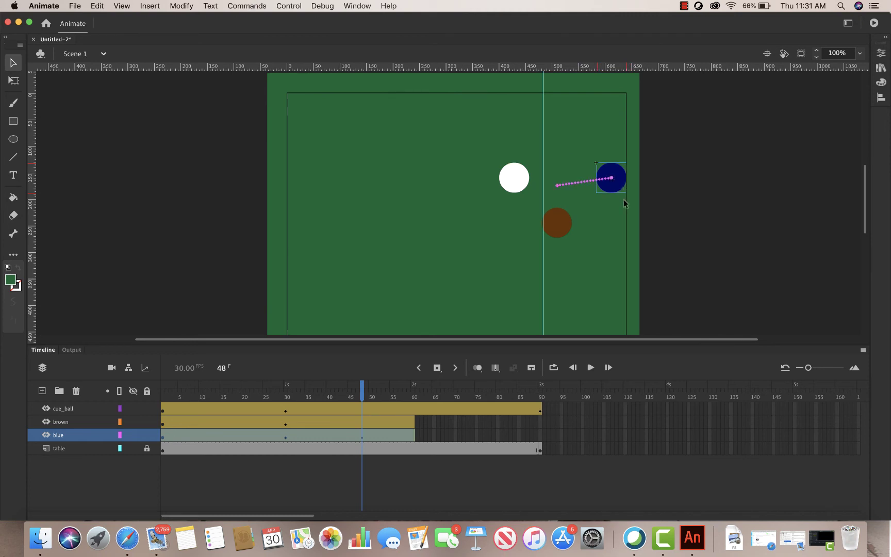
click(558, 224)
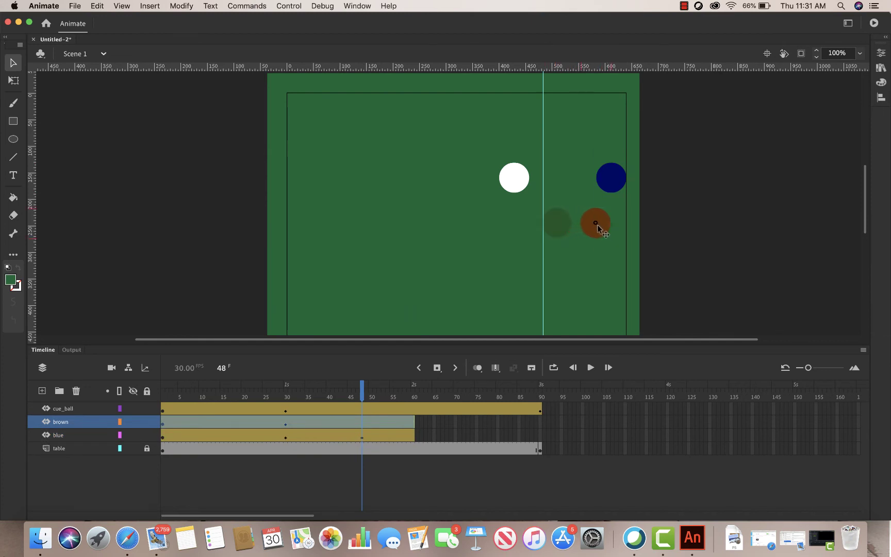
click(613, 240)
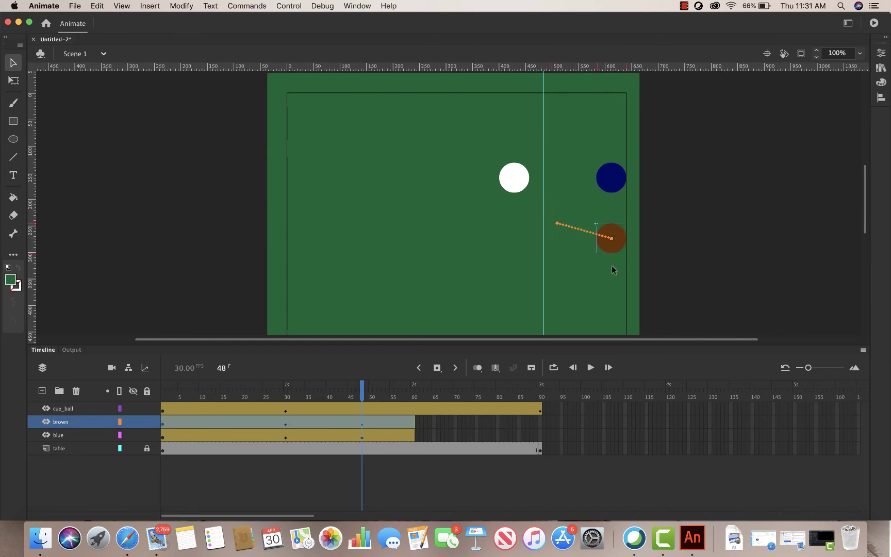
At frame 55, bounce the brown ball down-left to near the stage's lower edge and the blue ball up-left to its upper edge
drag(356, 396, 394, 396)
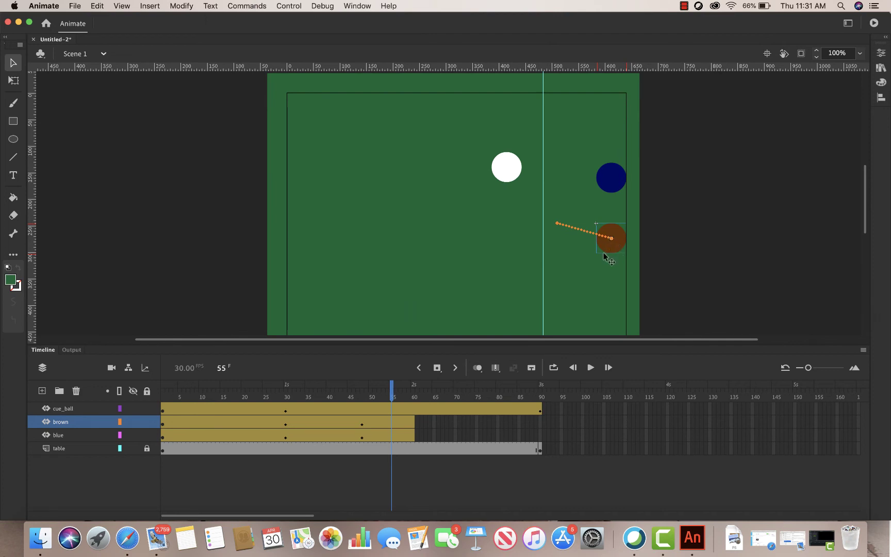
drag(605, 255, 517, 334)
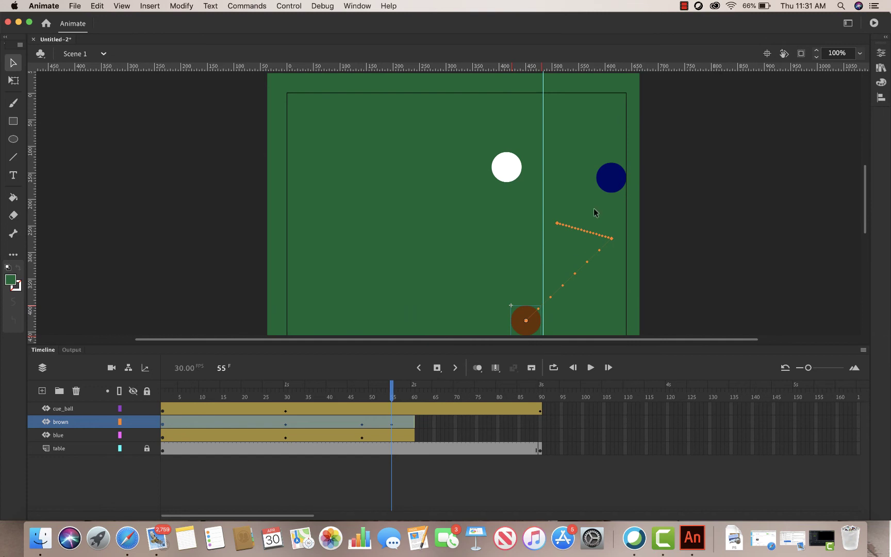
click(607, 184)
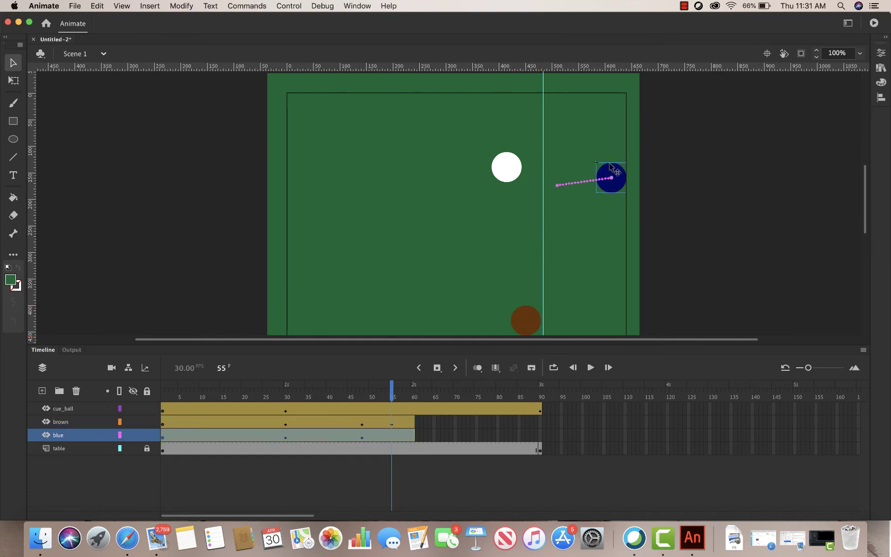
drag(609, 165, 538, 95)
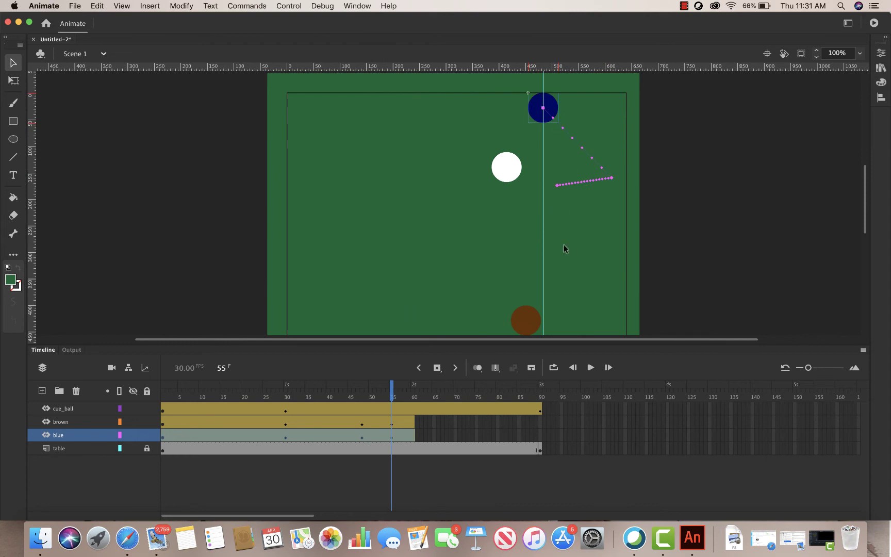
Extend the brown and blue tweens to frame 80 by inserting frames on both layers
drag(394, 387, 414, 394)
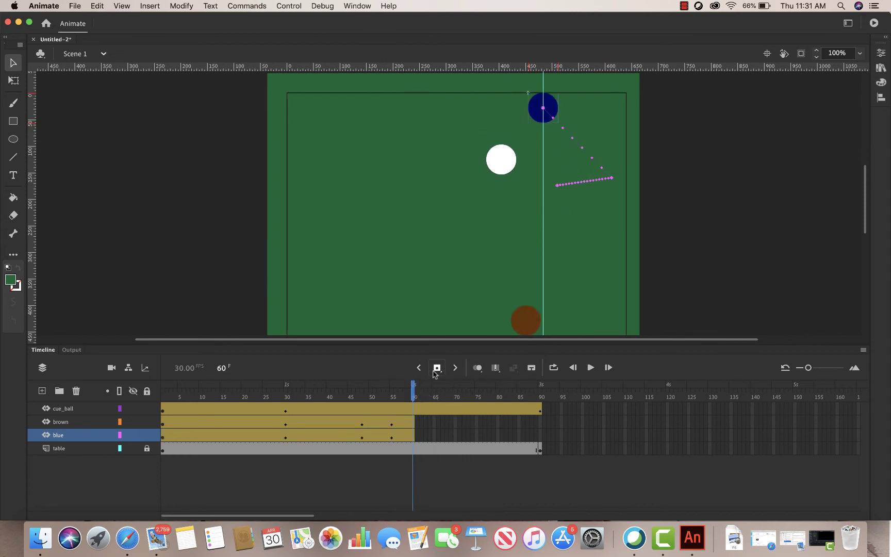
click(497, 422)
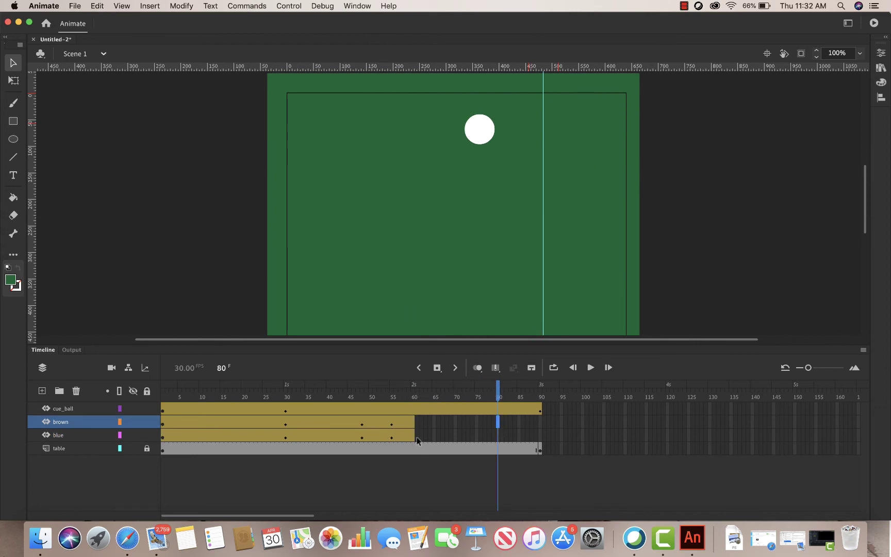
right_click(498, 424)
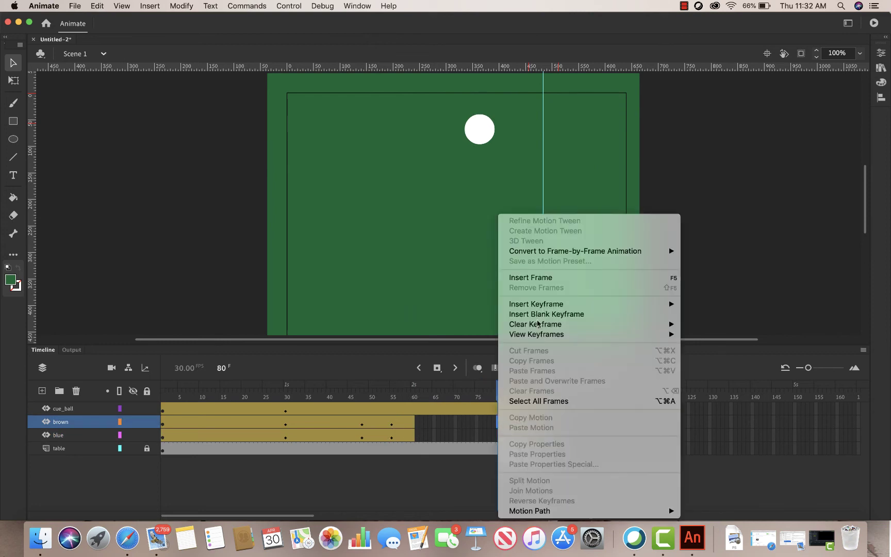
click(537, 279)
right_click(498, 439)
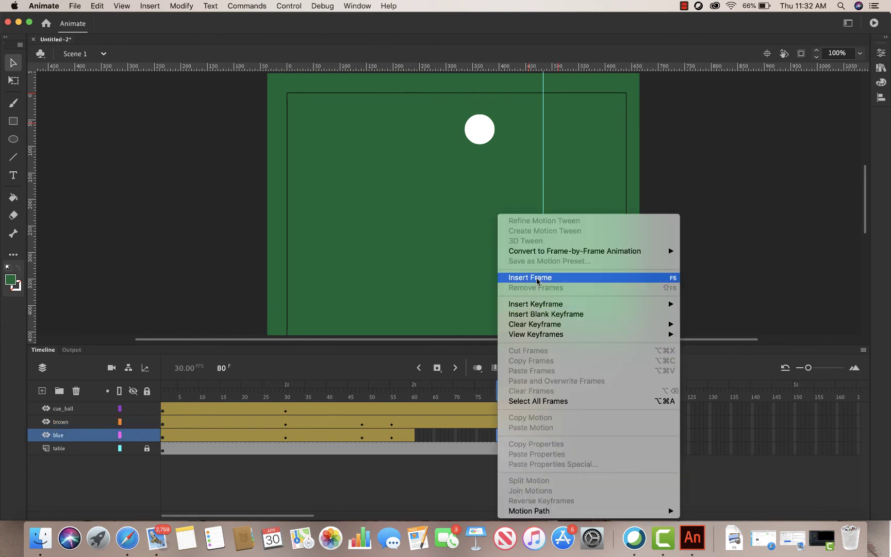
click(536, 279)
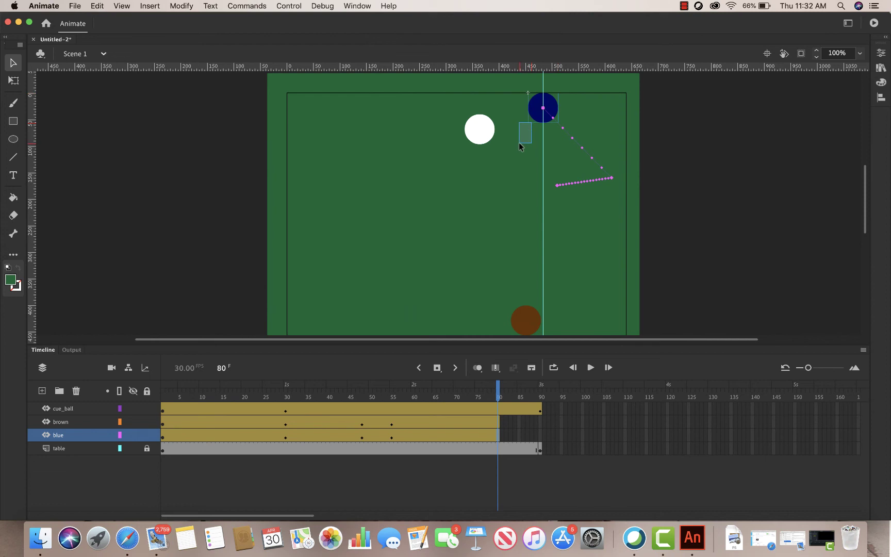
At frame 80, move the blue ball down-left to just left of the stage's centre and the brown ball up-left to near the centre
click(539, 123)
drag(539, 125, 417, 249)
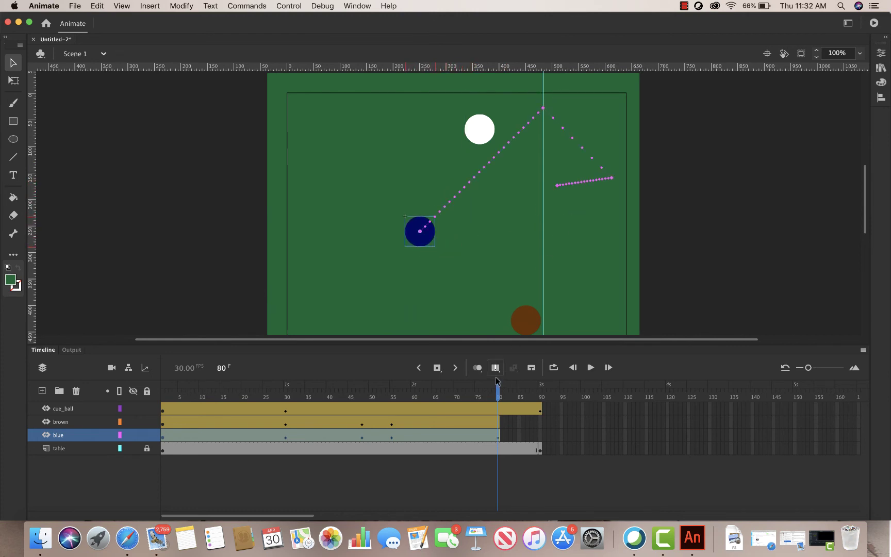
click(498, 424)
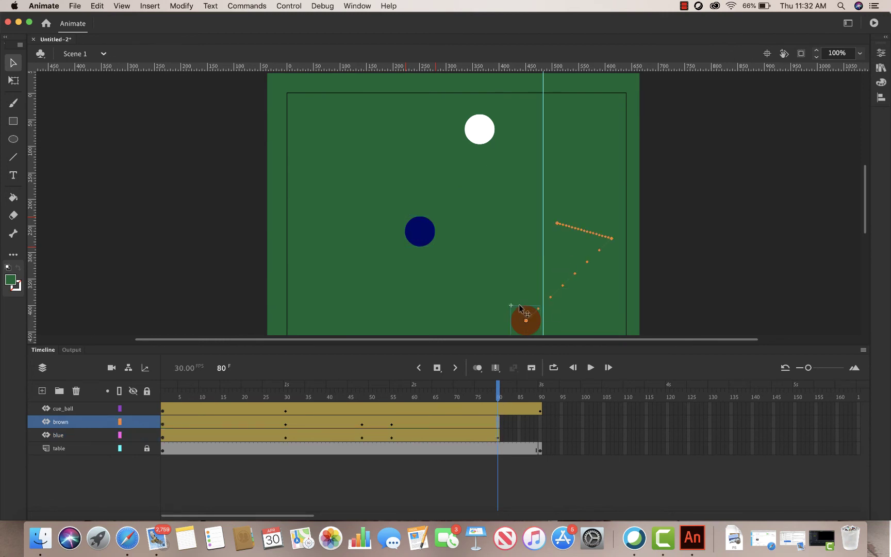
drag(518, 304, 463, 189)
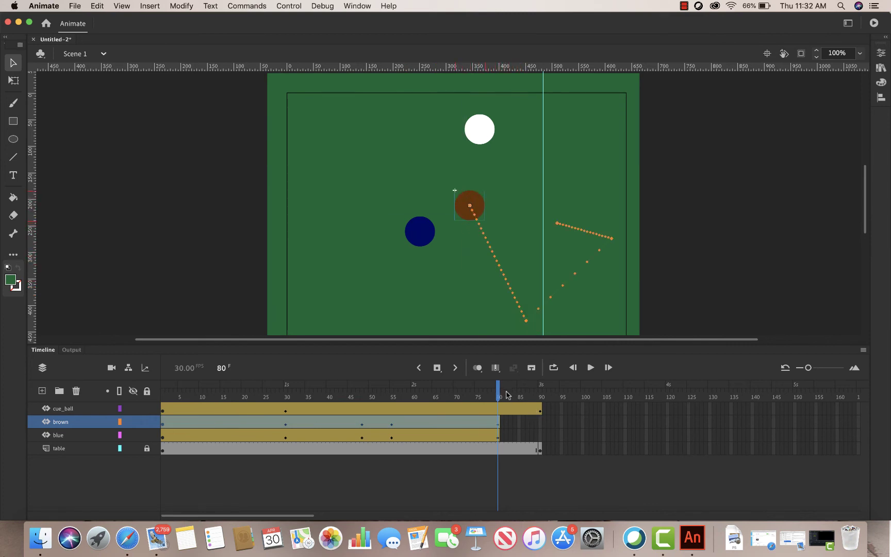
Extend the brown and blue tweens to frame 90 by inserting frames on both layers
drag(498, 389, 543, 392)
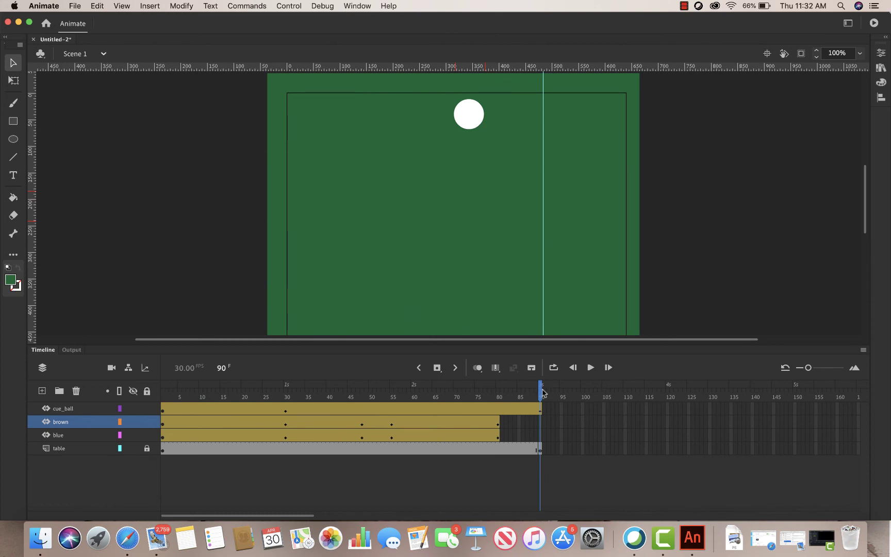
right_click(540, 424)
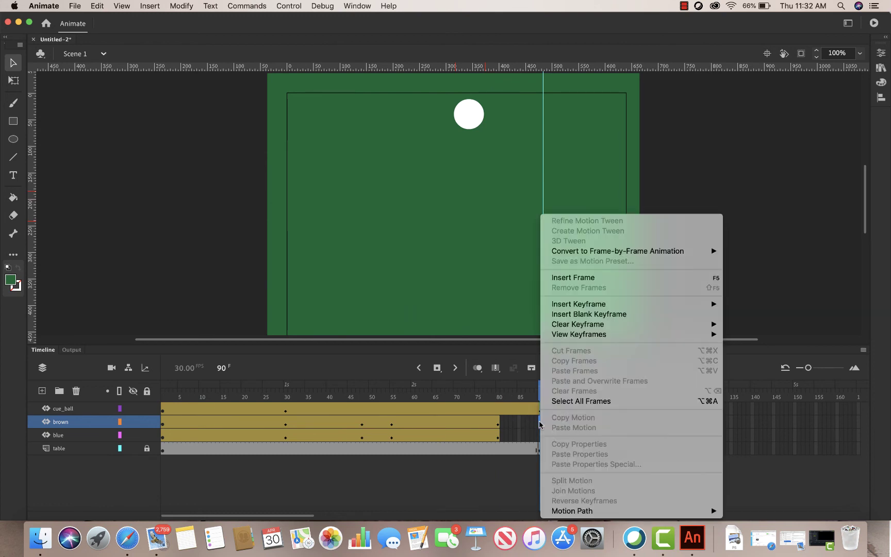
click(579, 279)
click(541, 438)
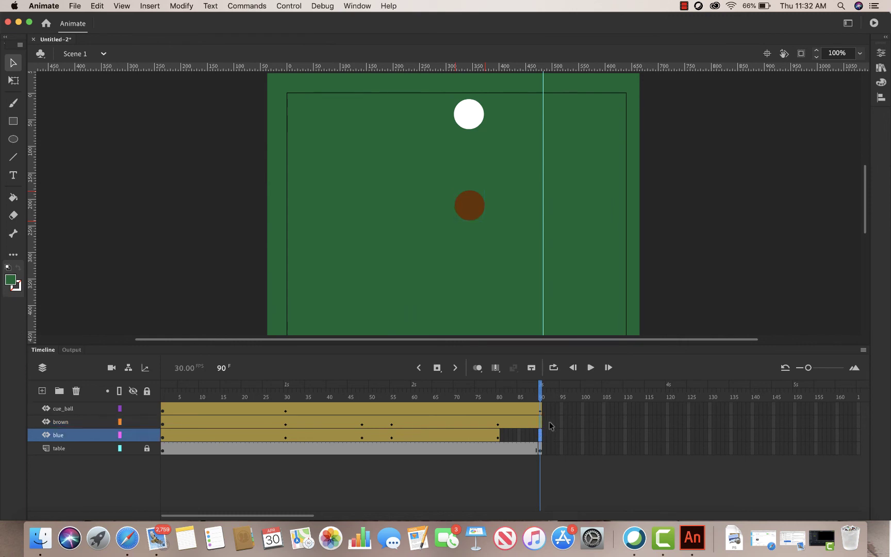
right_click(541, 438)
click(586, 281)
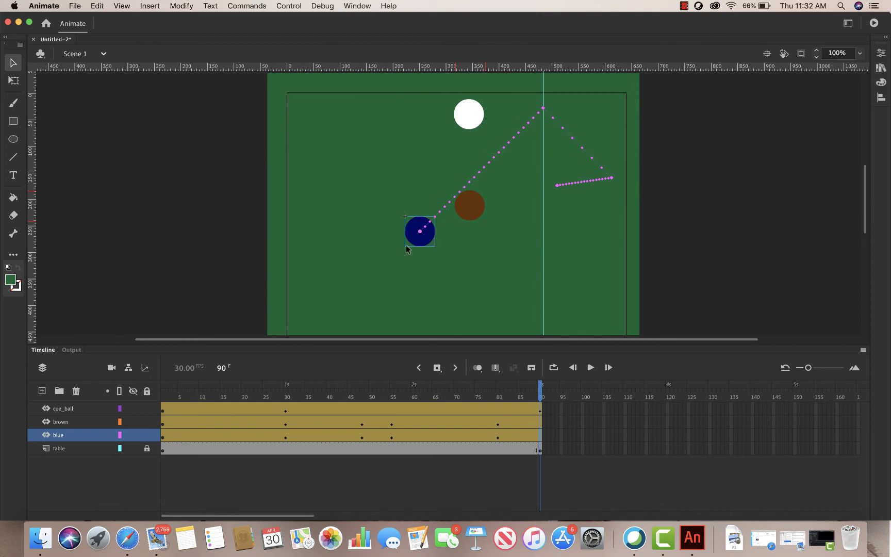
At frame 90, move the blue ball down-left into the stage's lower-left area, and shift the brown layer's frame 80 keyframe to frame 90
drag(406, 247, 361, 301)
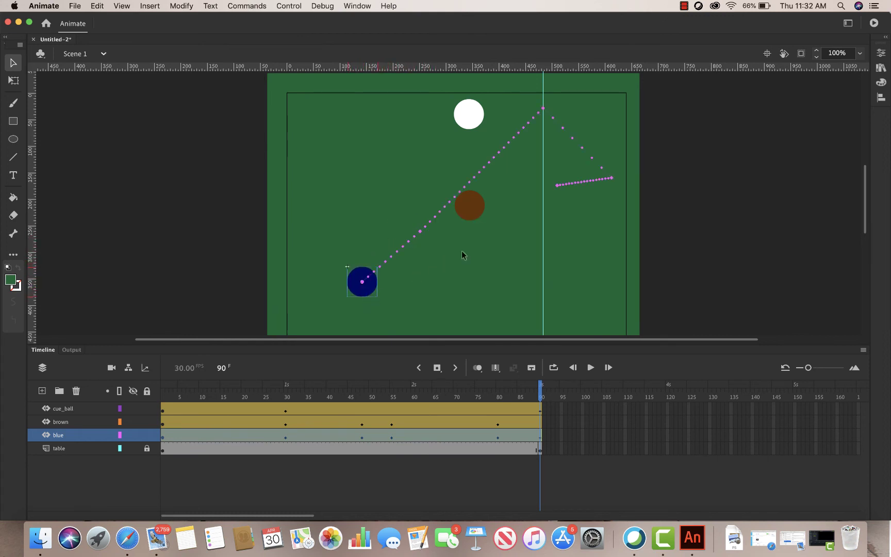
click(497, 426)
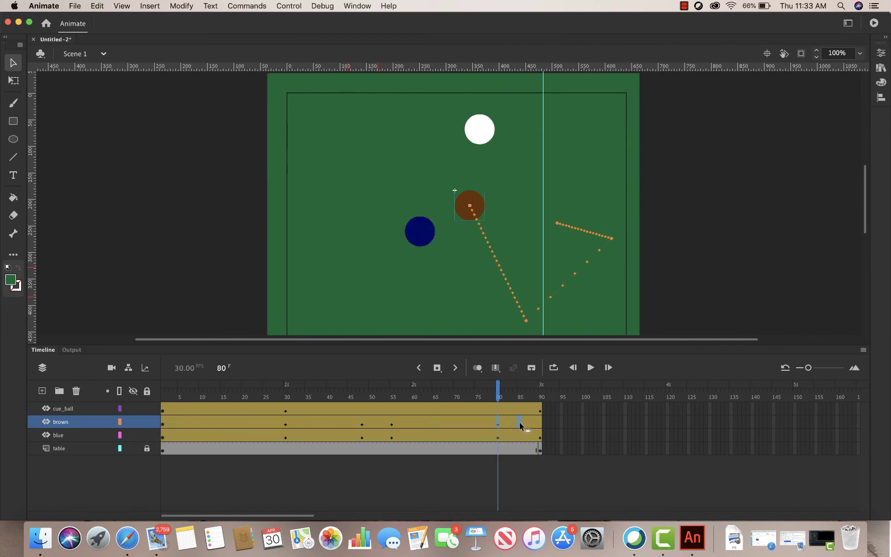
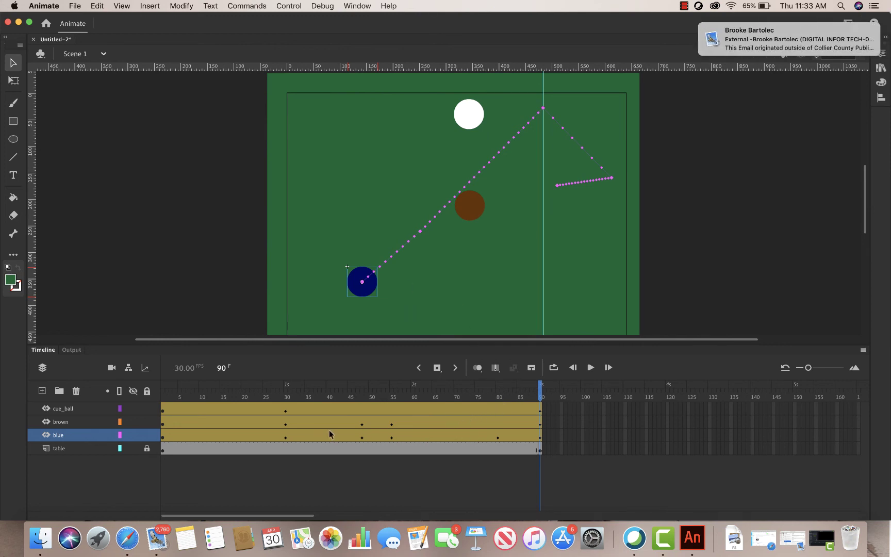
At frame 60, add a vertical guide at about 420 px and move the cue ball down-left to just above the stage's centre
drag(495, 396, 413, 399)
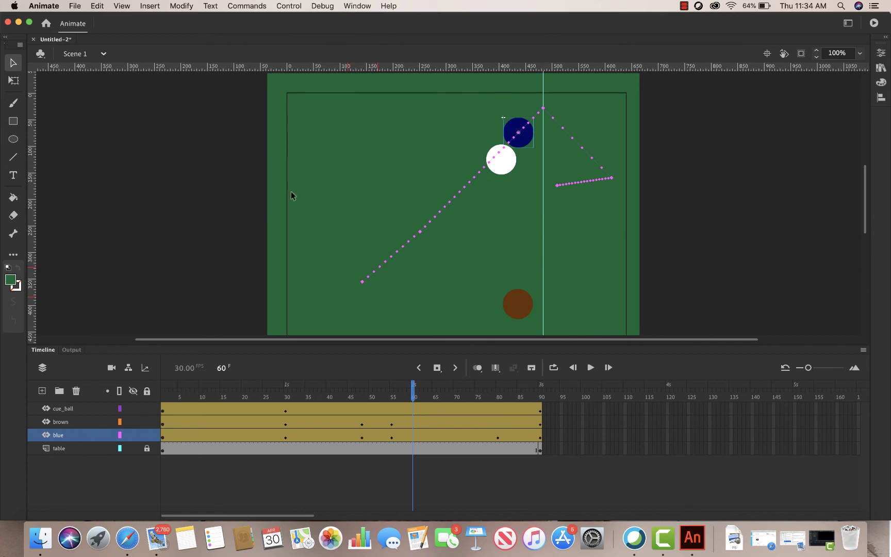
drag(36, 223, 509, 172)
click(498, 157)
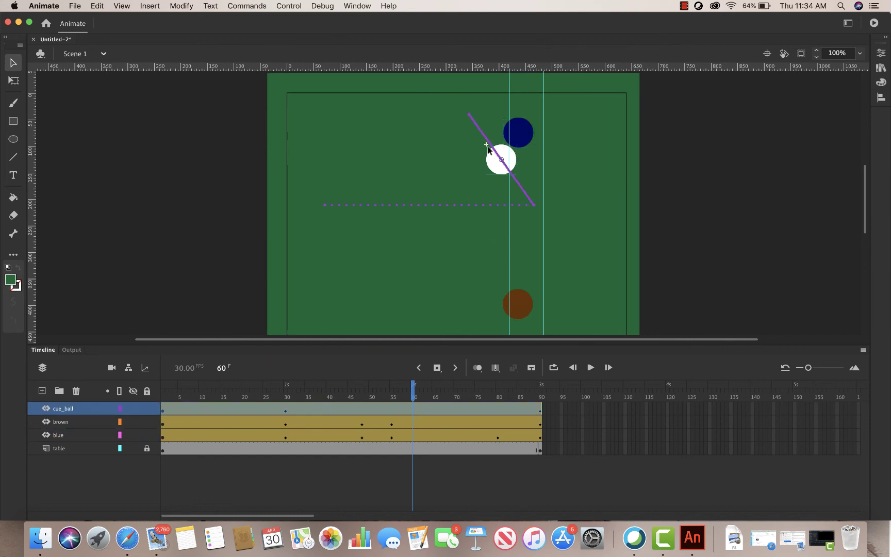
mouse_move(500, 161)
mouse_down()
mouse_move(473, 168)
mouse_move(495, 152)
mouse_up()
drag(485, 154, 437, 179)
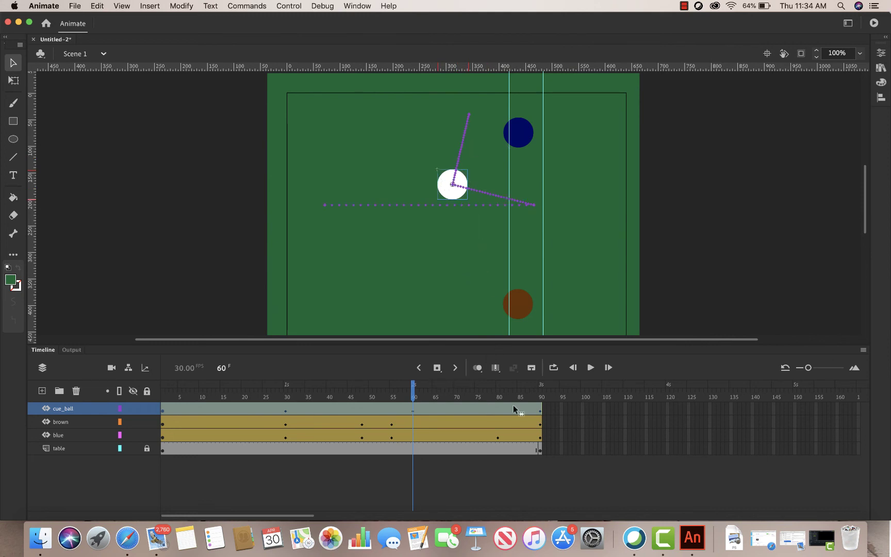
At frame 90, move the cue ball down-left into the stage's upper-left area, continuing its rebound in a straight line
click(543, 409)
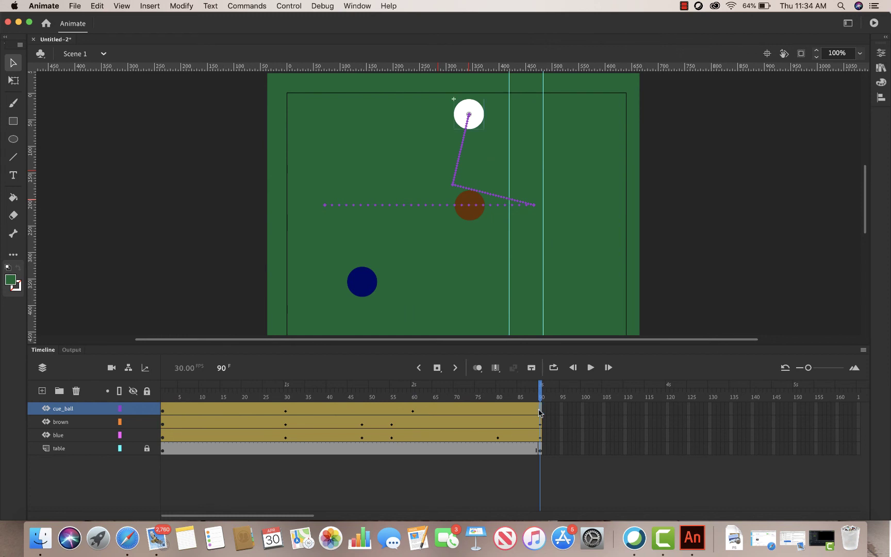
drag(469, 116, 346, 160)
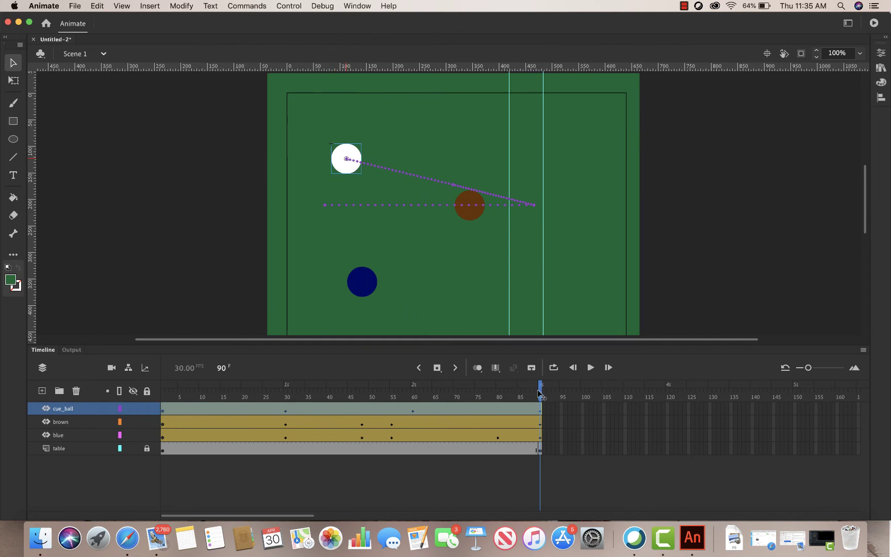
Play the animation from frame 1 twice to check all three balls' motion, and go to frame 30 on the blue layer
drag(540, 392, 75, 410)
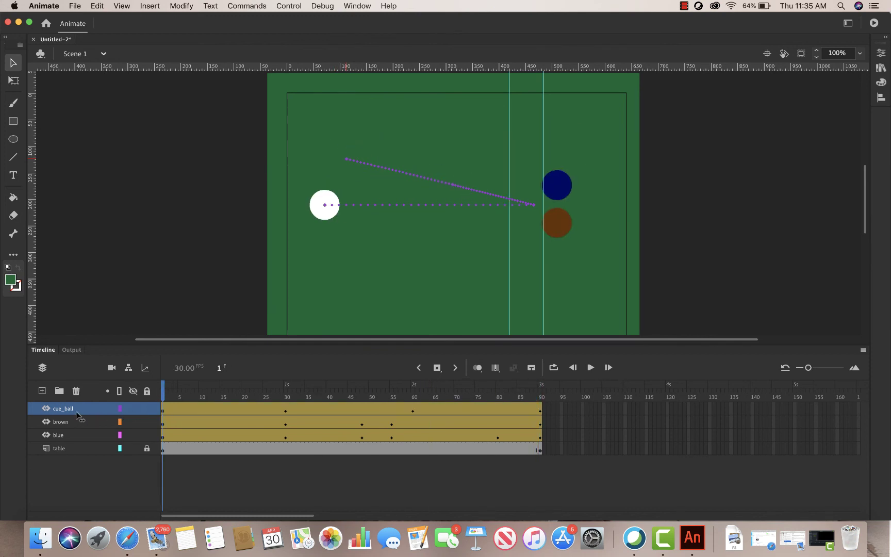
click(591, 368)
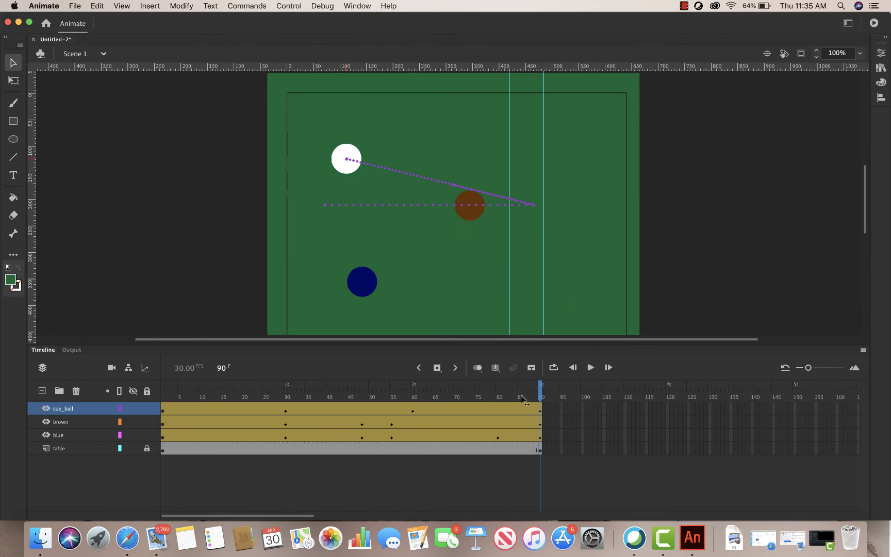
drag(536, 390, 138, 416)
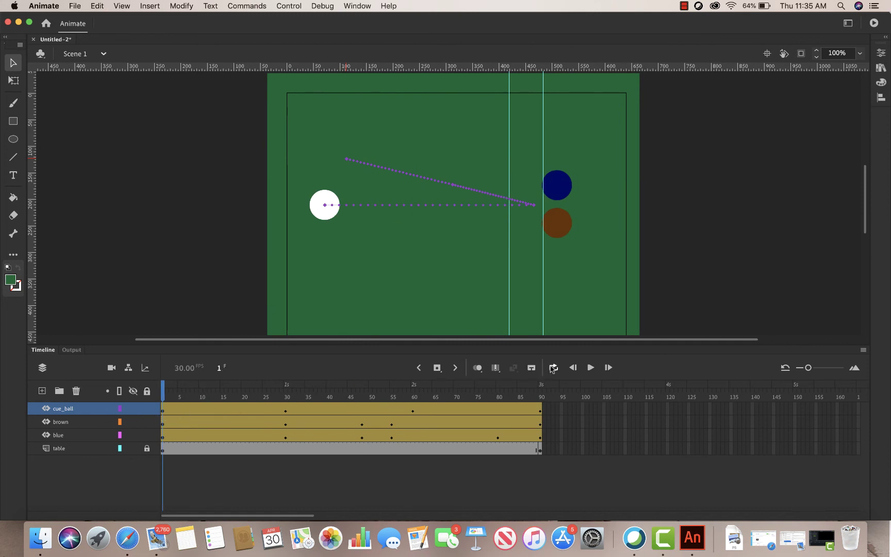
click(590, 368)
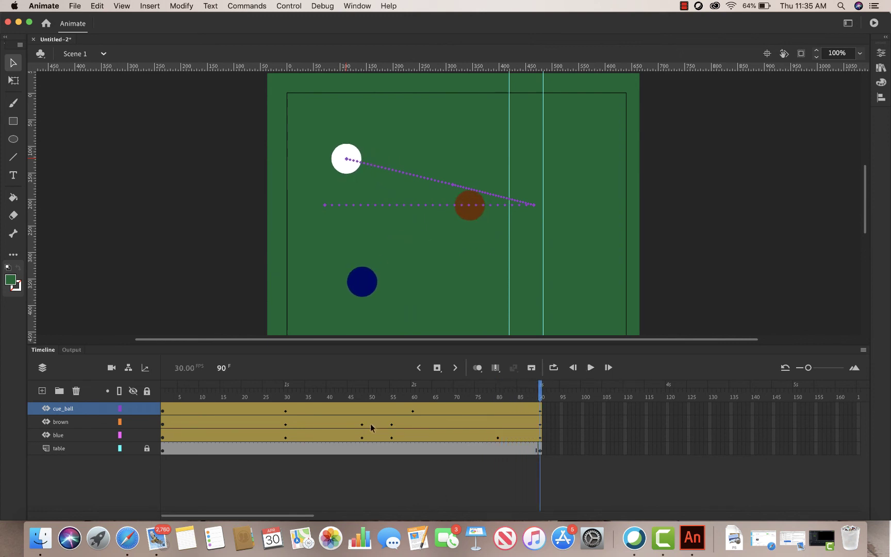
click(286, 436)
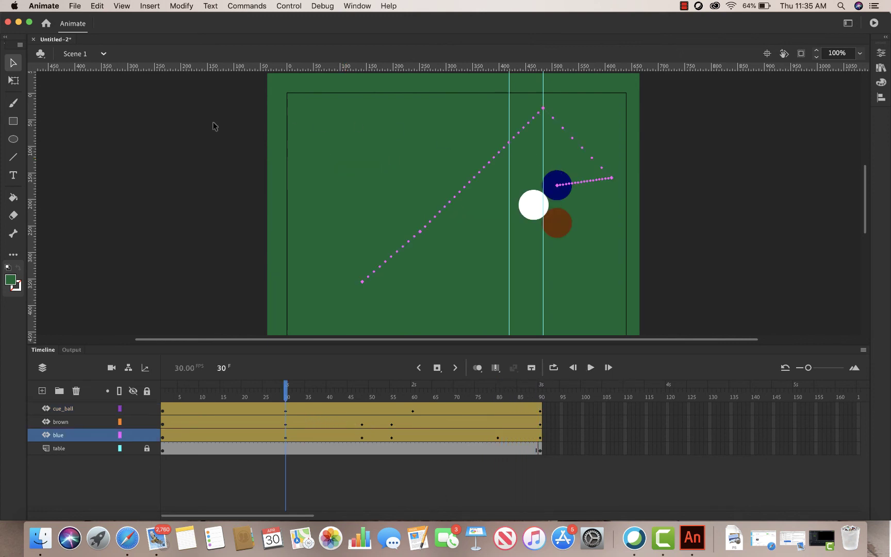
Export the animation as an animated GIF named Billards, looping forever, into the Documents folder
click(74, 6)
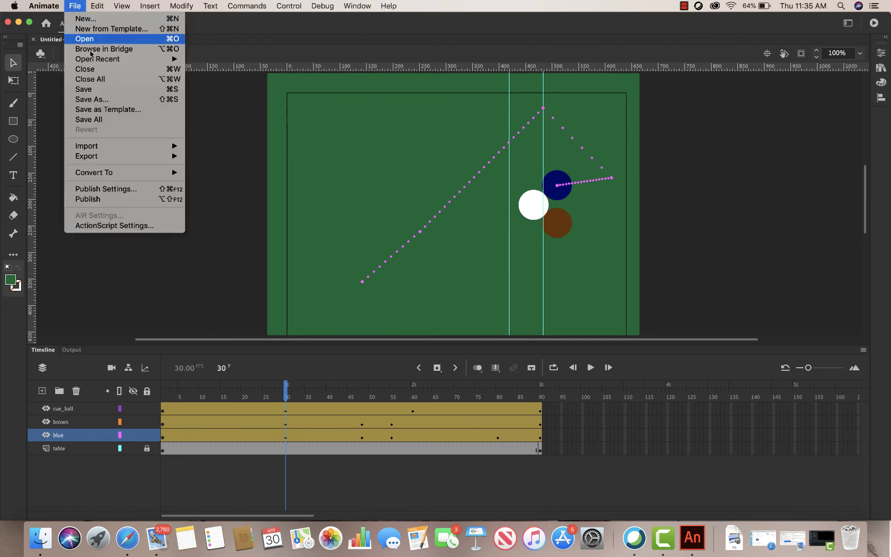
mouse_move(138, 157)
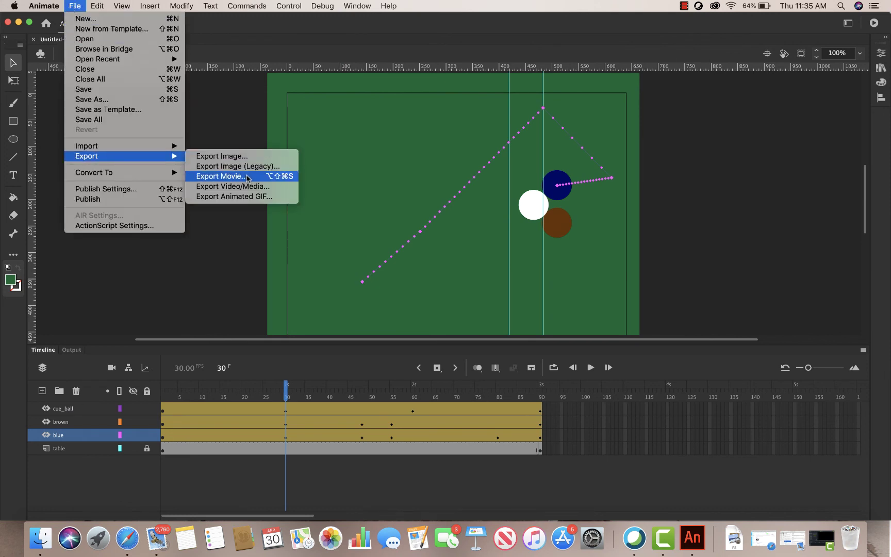
click(228, 195)
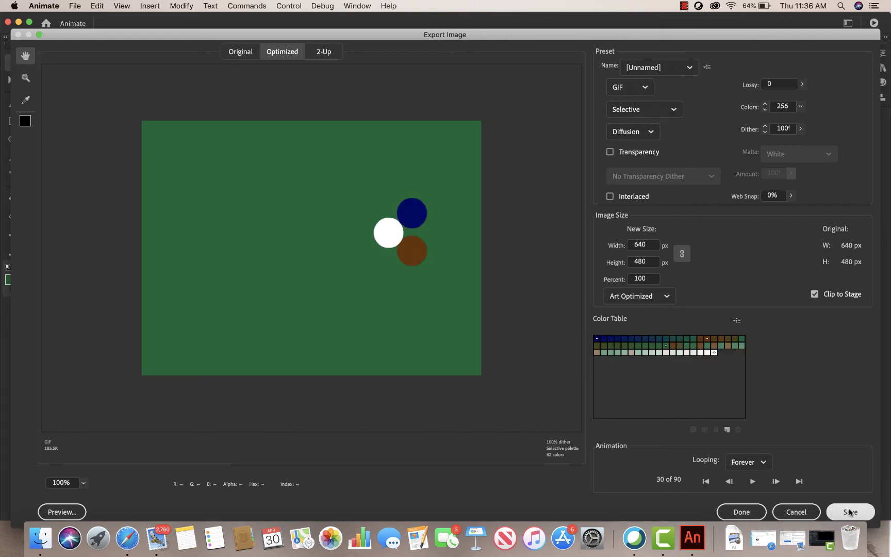
click(762, 465)
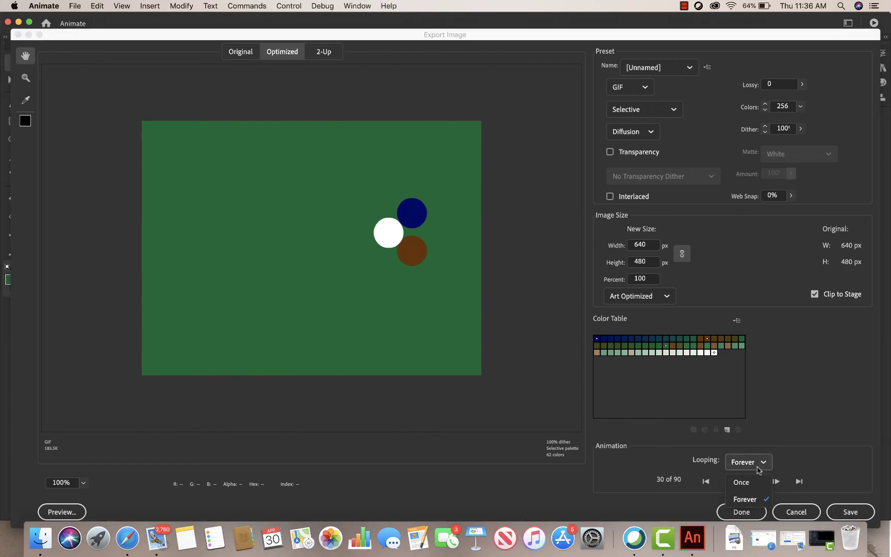
click(819, 468)
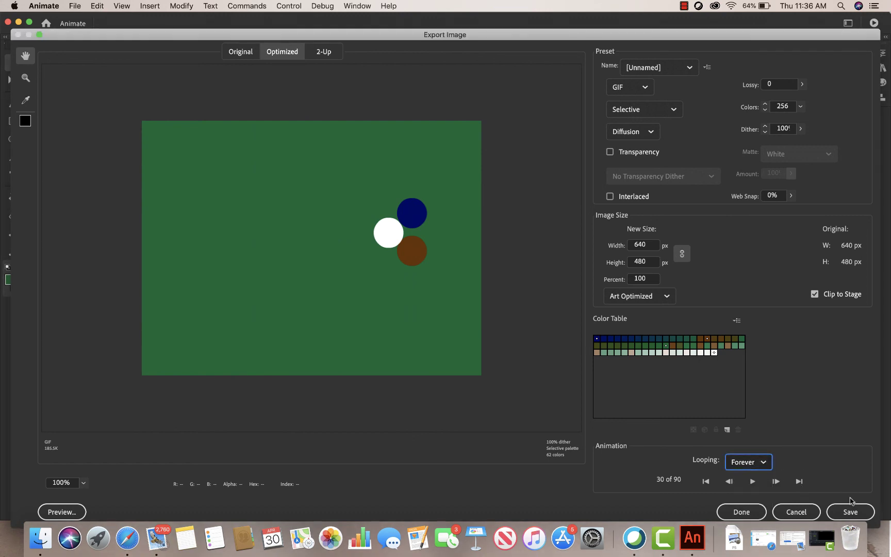
click(849, 511)
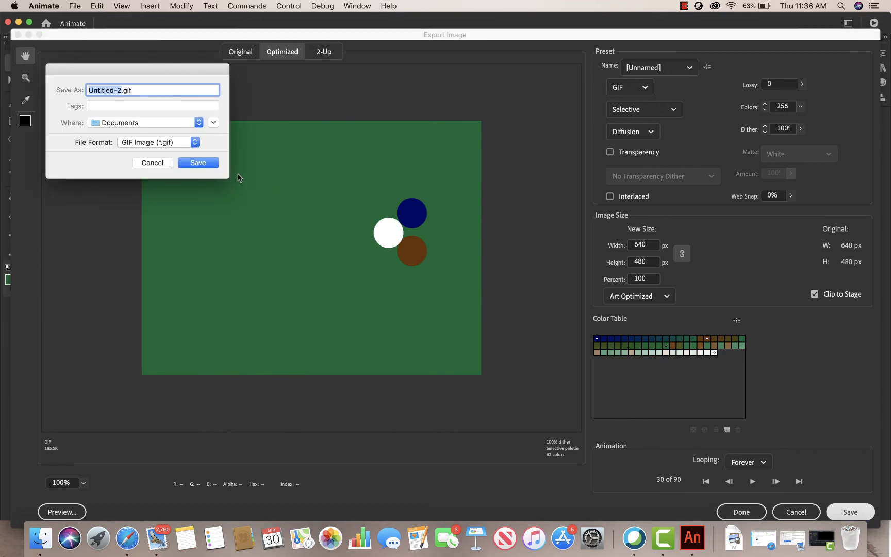
text(Billards)
click(200, 163)
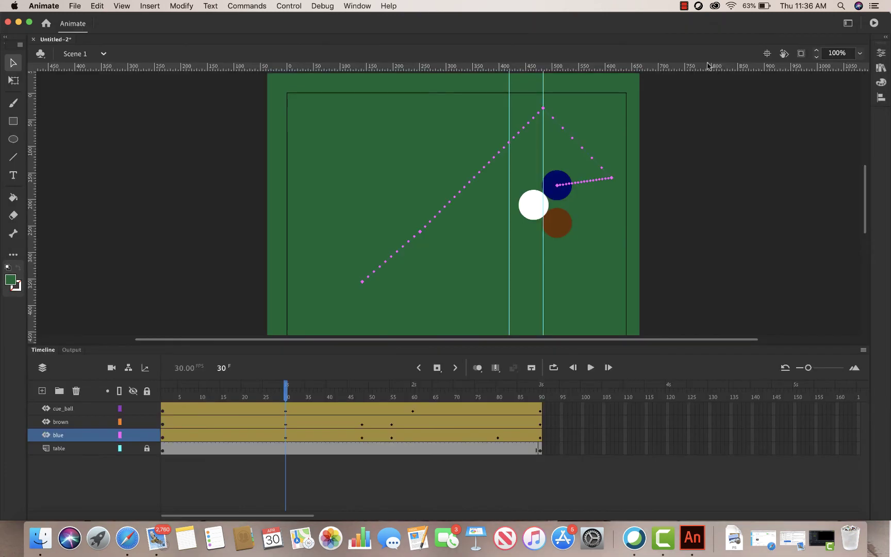